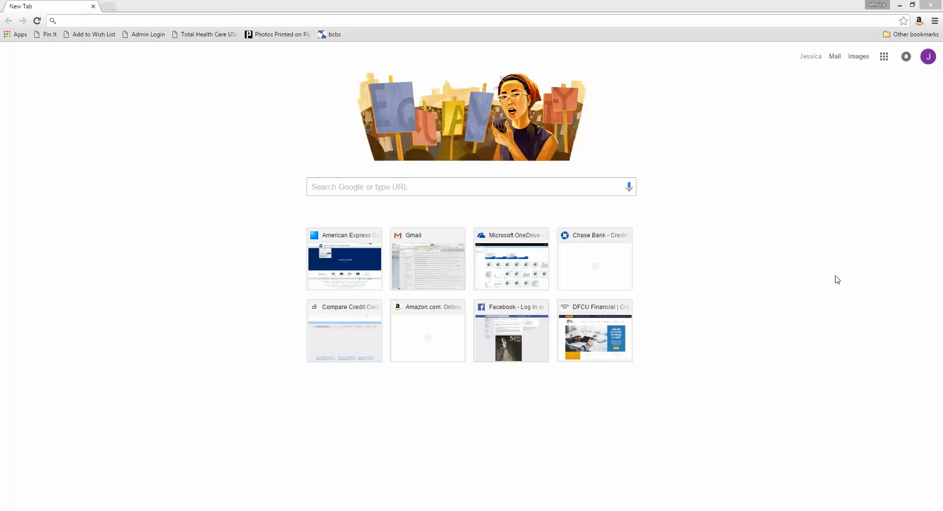
click(231, 19)
text(www.bba)
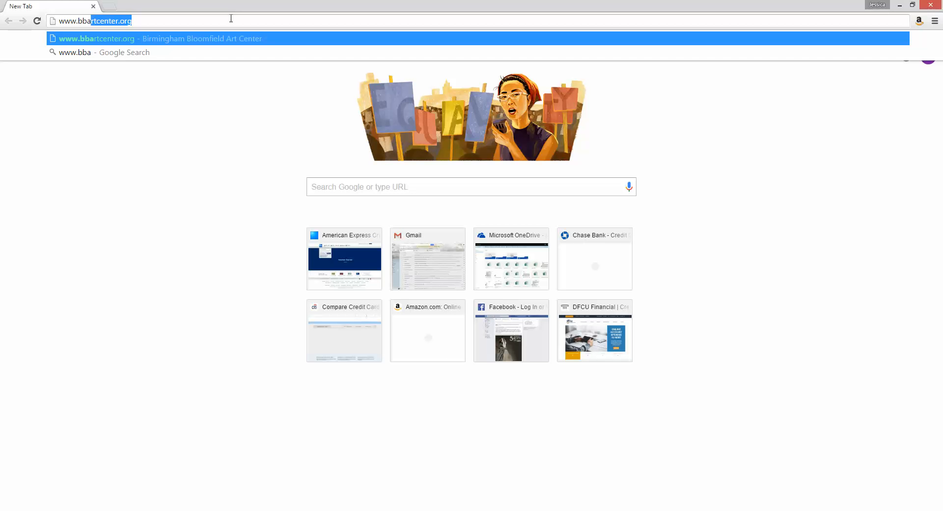
text(r)
key(Right)
key(Return)
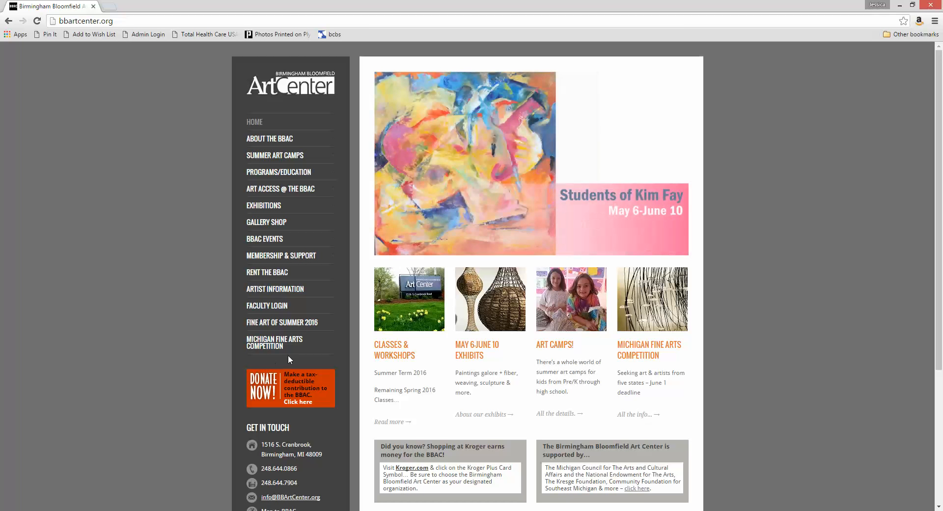
Open the online entry call for the Michigan Fine Arts Competition and review its timeline, eligibility and application procedures
click(259, 345)
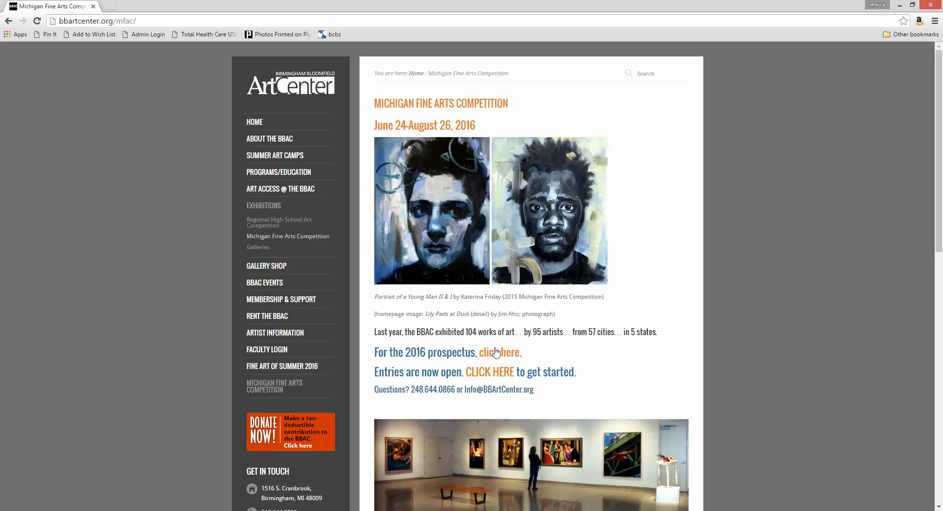
click(477, 374)
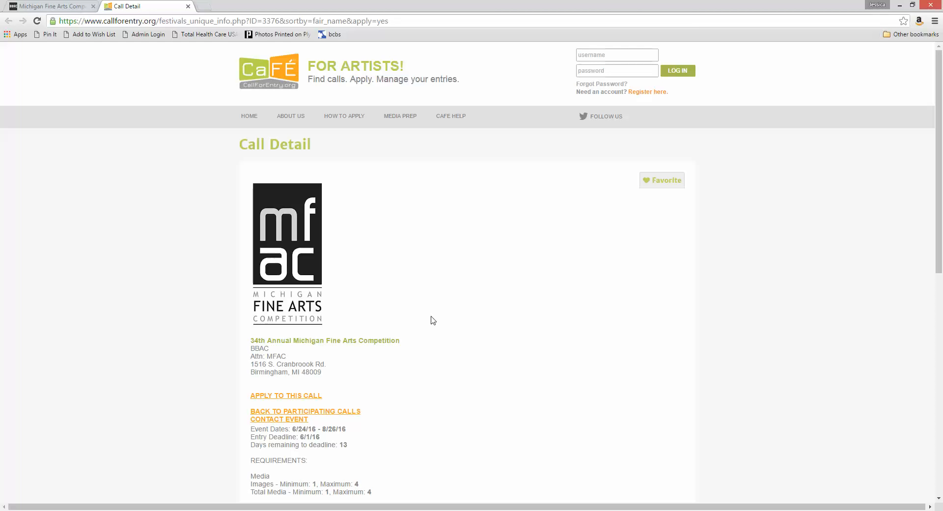
scroll(433, 320, down, 6)
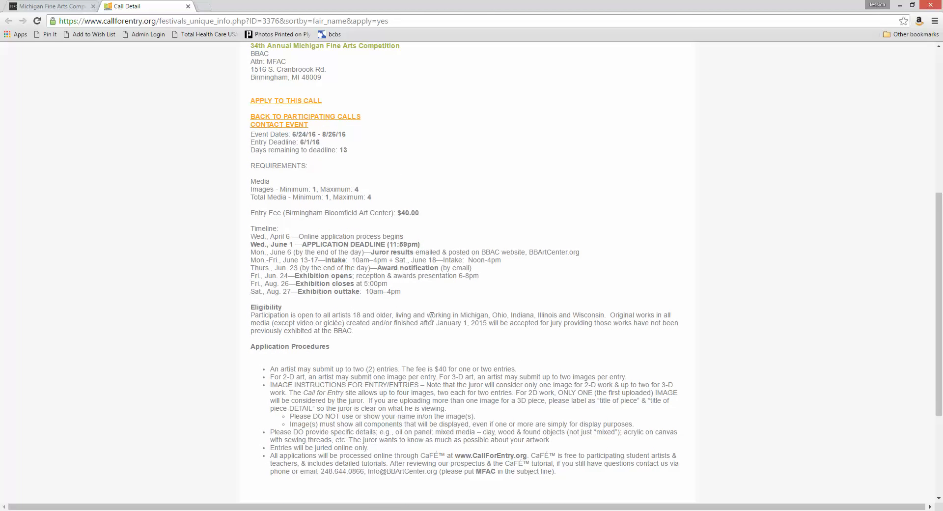
scroll(432, 316, down, 3)
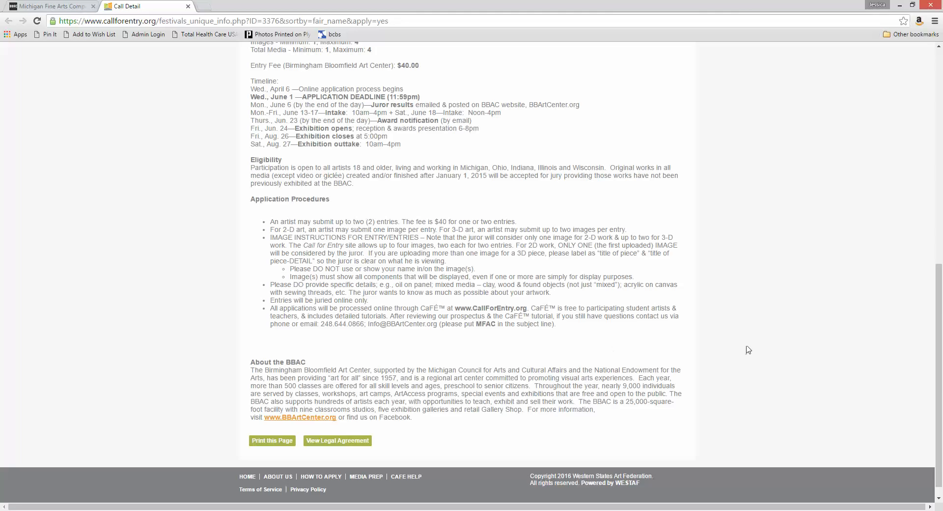
scroll(748, 350, up, 6)
scroll(747, 350, up, 3)
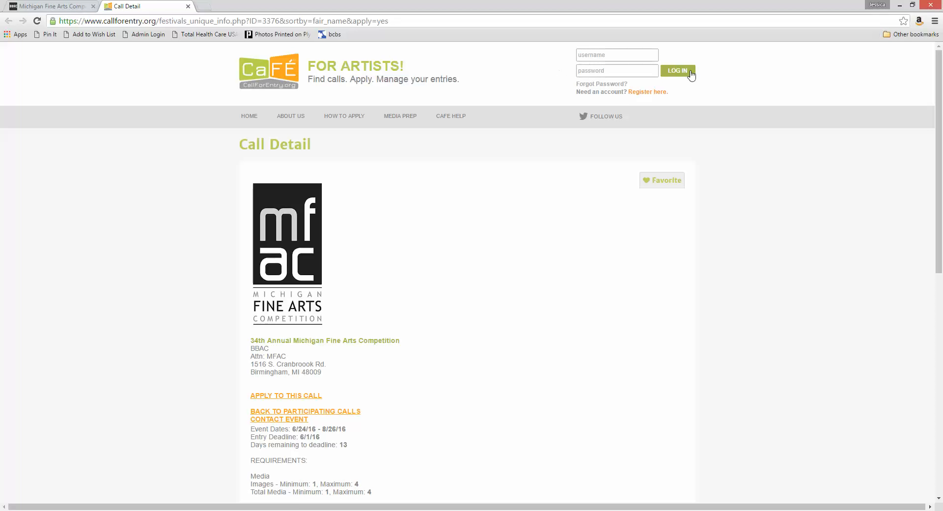
Open the new artist registration form, agreeing to the terms and conditions, and review the fields it asks for
click(642, 97)
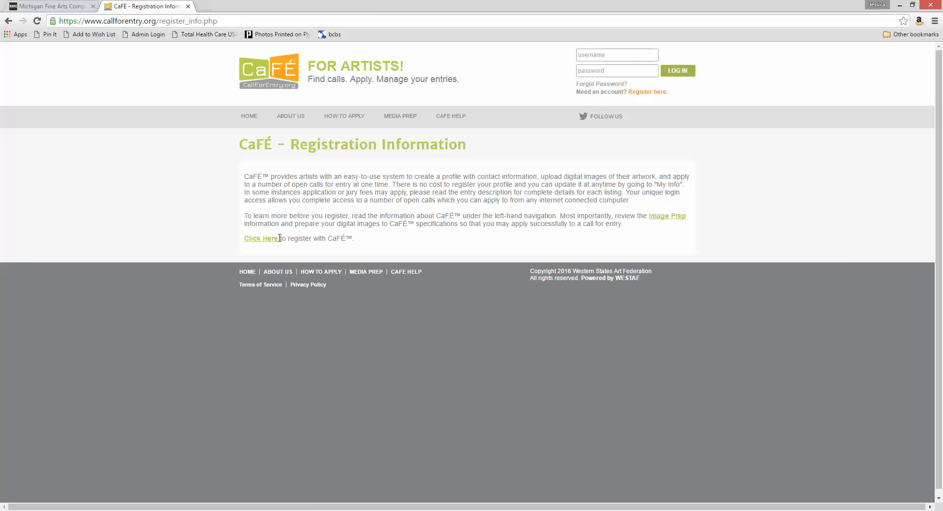
click(264, 239)
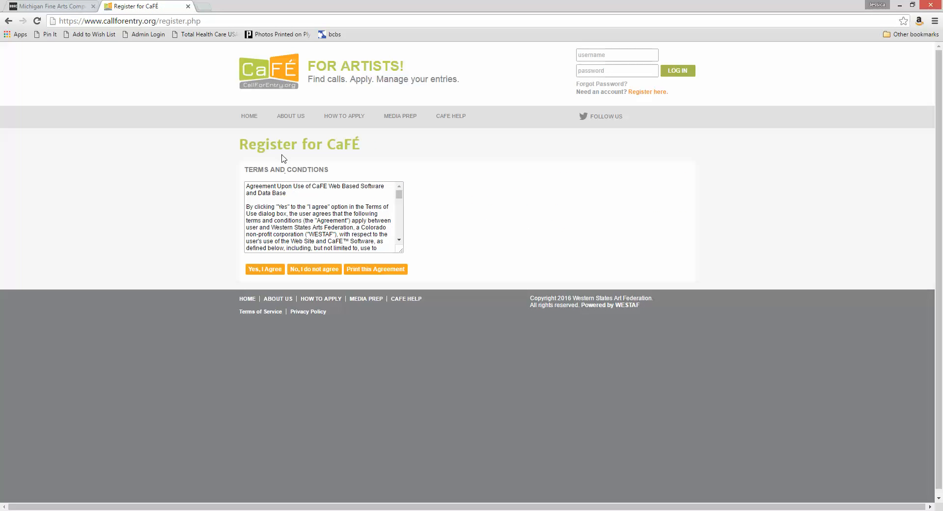
click(269, 274)
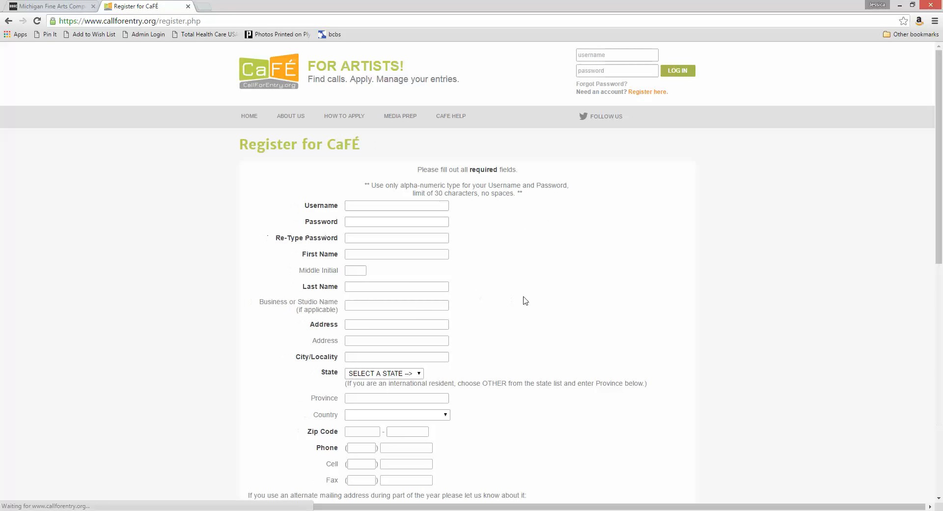
scroll(540, 289, down, 1)
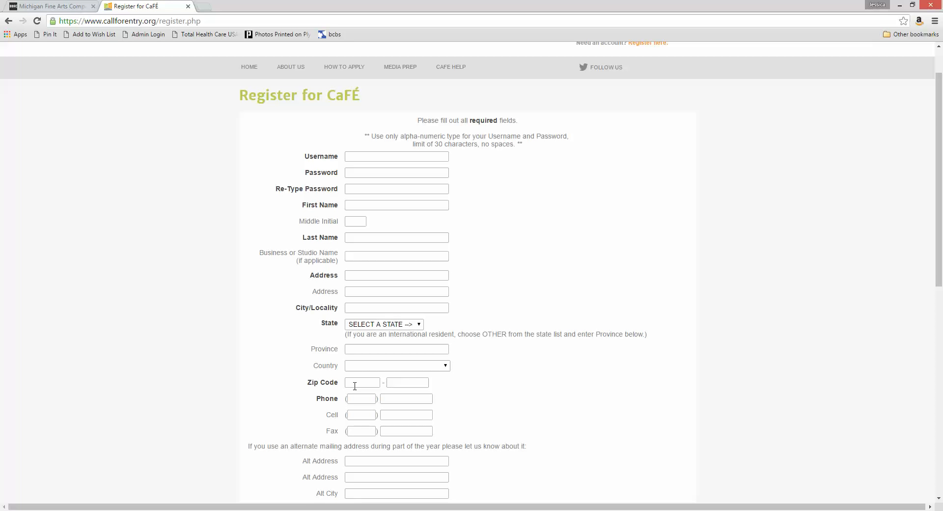
scroll(525, 393, down, 6)
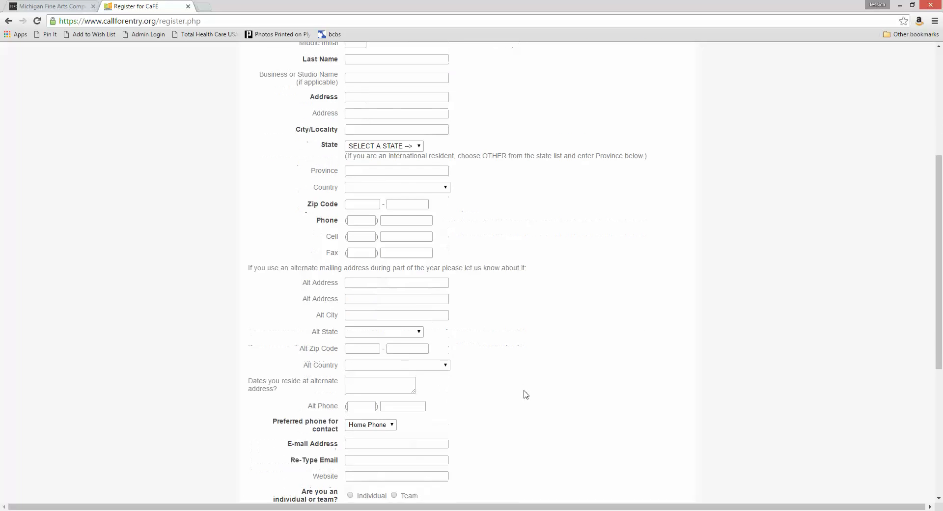
scroll(525, 393, down, 2)
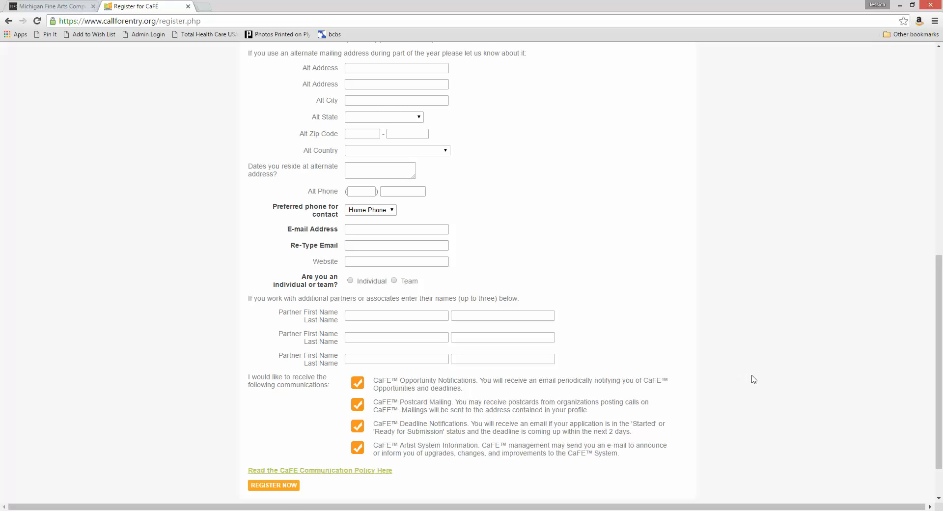
scroll(774, 372, up, 6)
scroll(774, 372, up, 3)
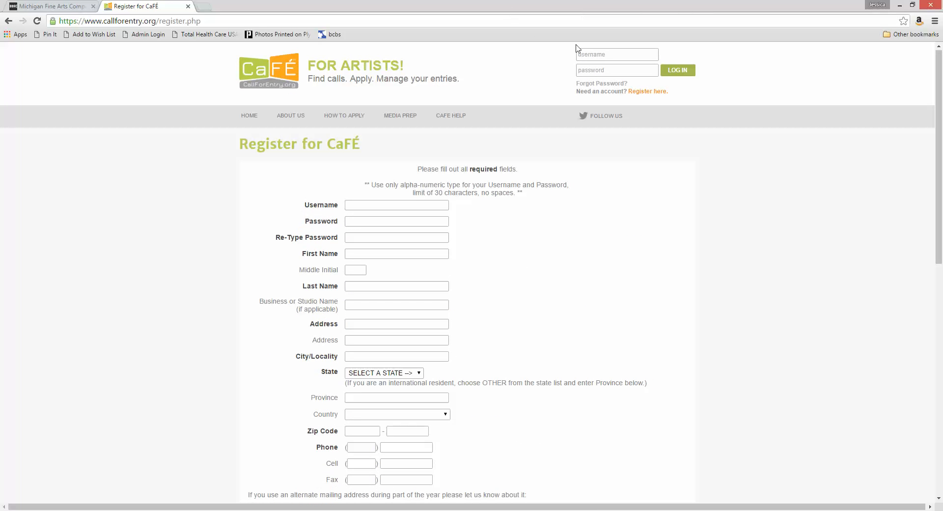
Log in to the existing artist account with the username BBAC and the account password
click(633, 57)
text(BBAC)
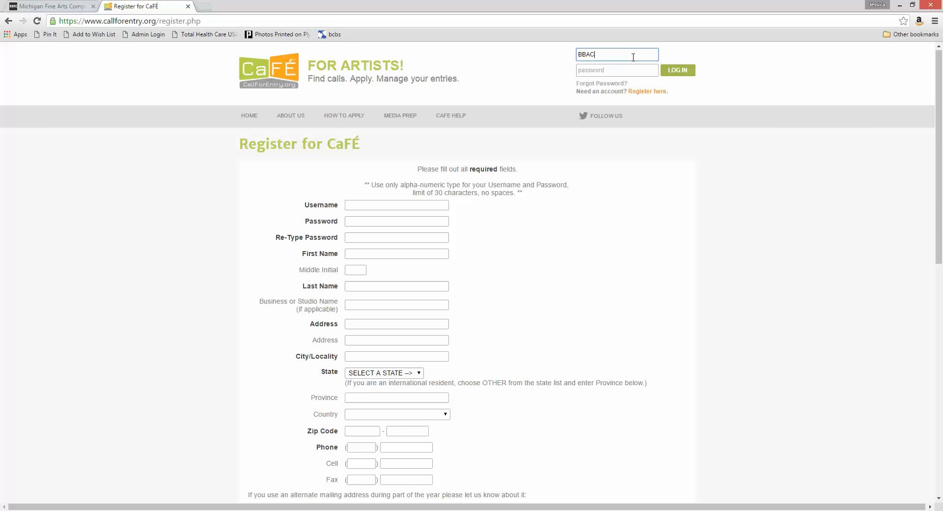
key(Tab)
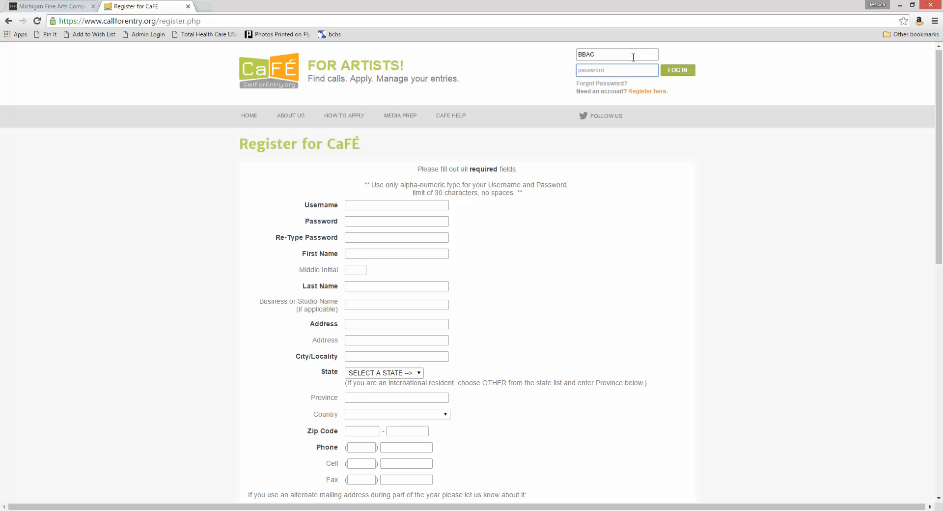
text(•••••••••••)
key(Return)
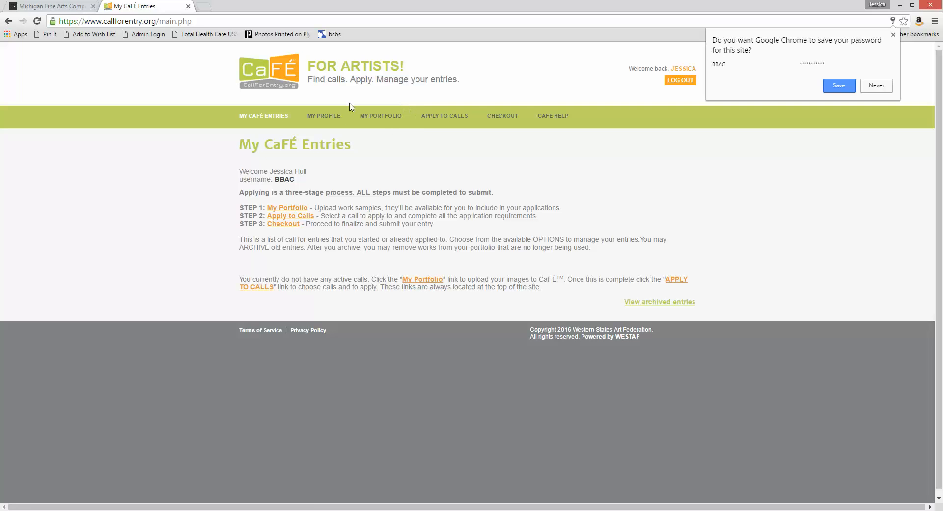
Start an image upload to the portfolio and choose Arch Rock from the Demo folder as the media file
click(382, 120)
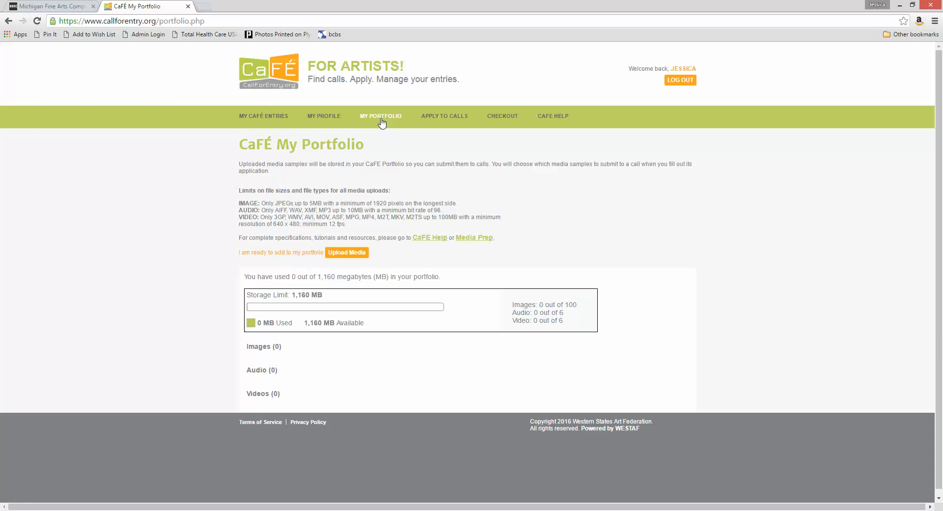
click(346, 253)
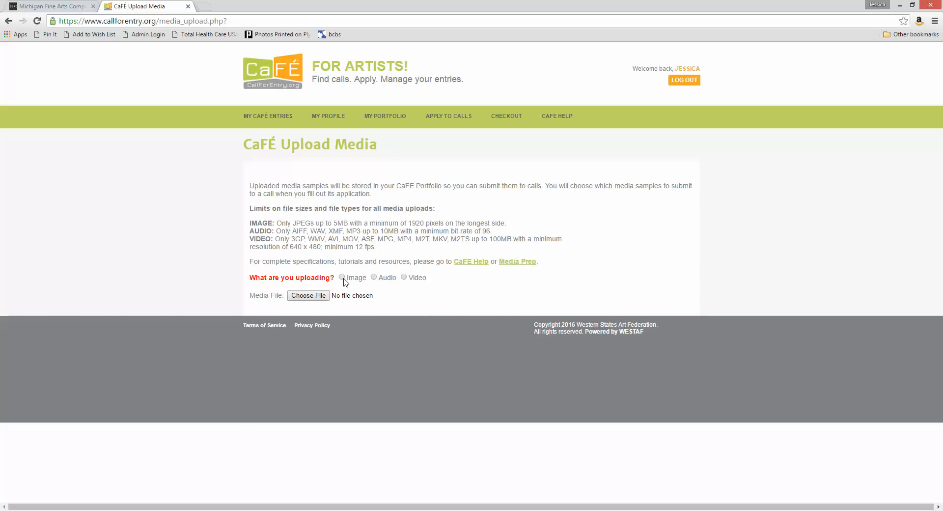
click(342, 277)
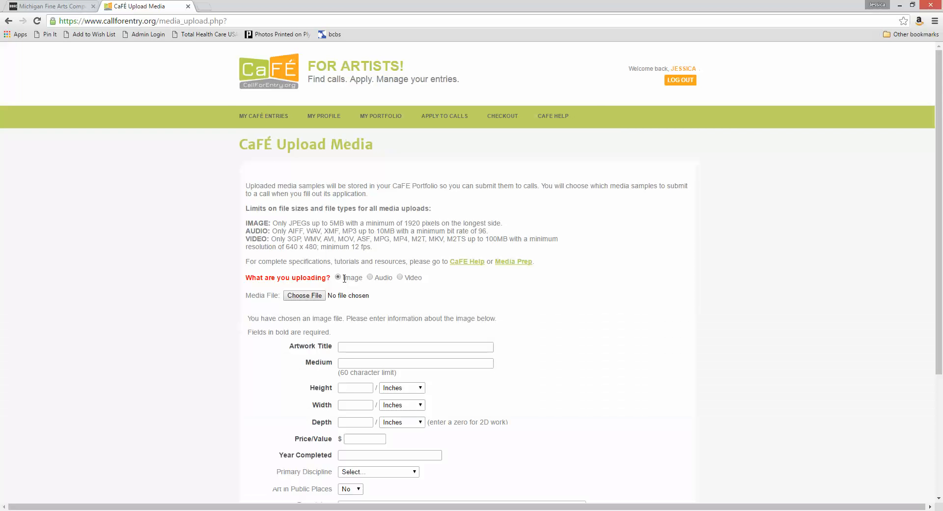
click(304, 295)
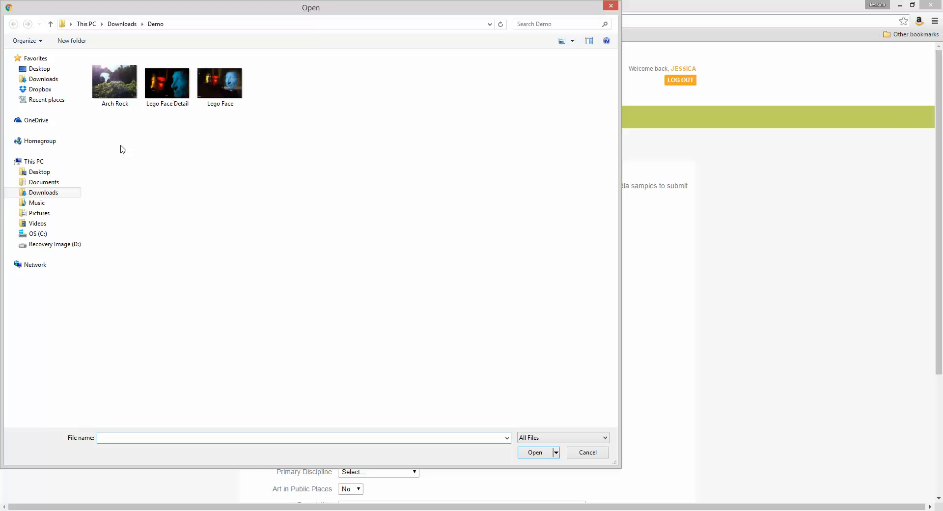
double_click(123, 95)
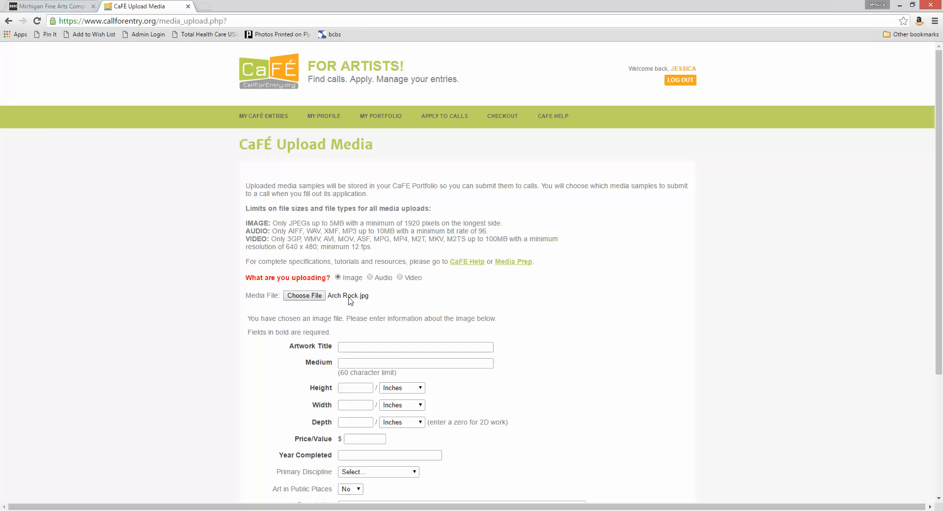
Enter Arch Rock as the artwork title and Photograph as the medium
scroll(365, 213, down, 3)
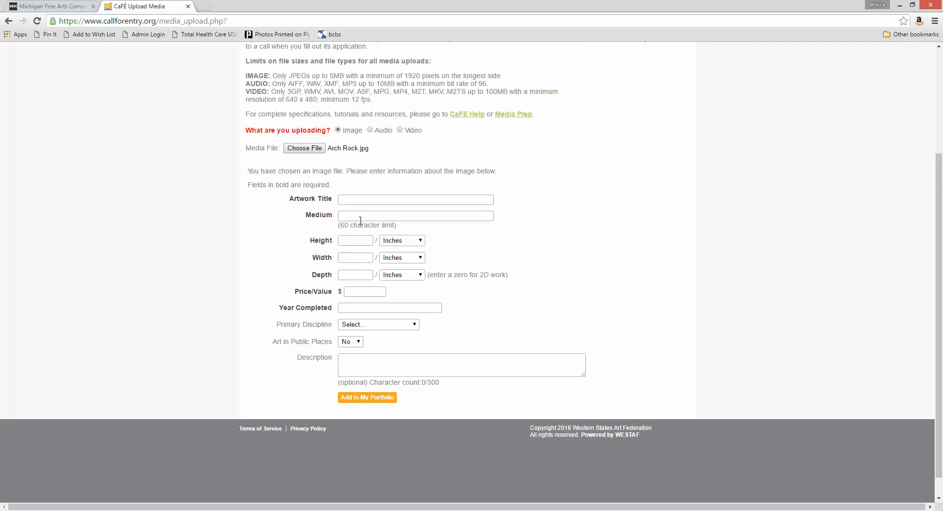
click(367, 200)
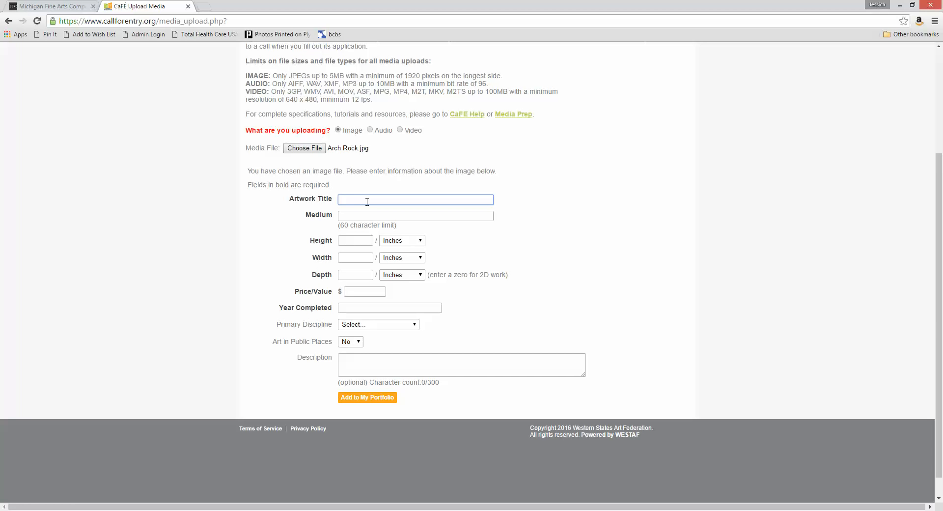
text(Arch Rock)
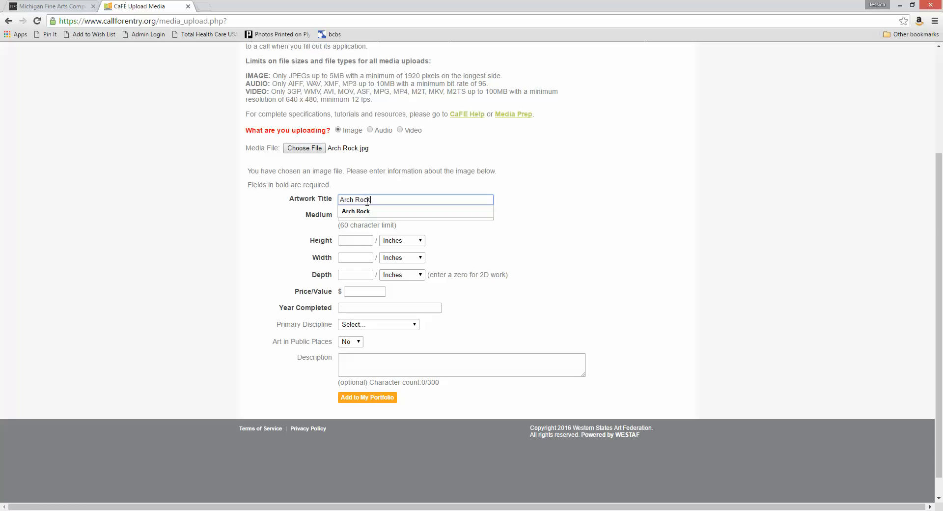
key(Tab)
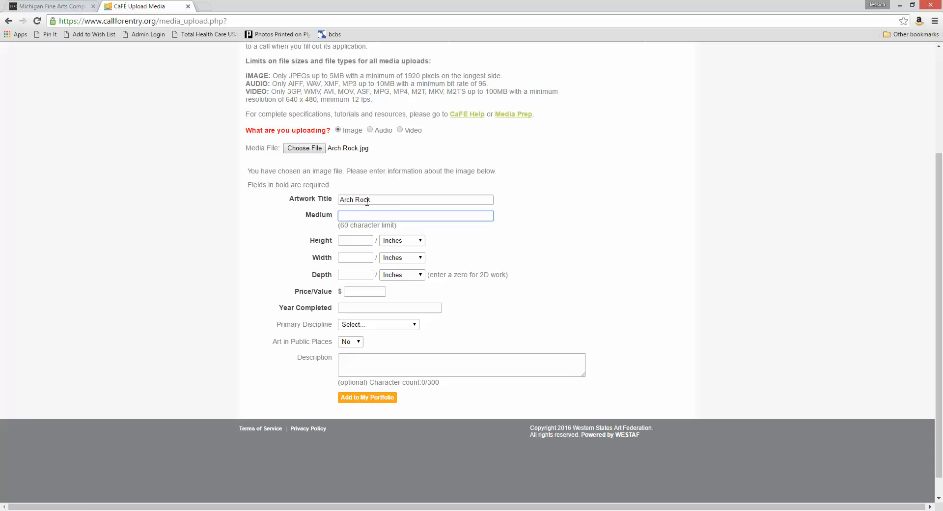
text(Photo)
key(Down)
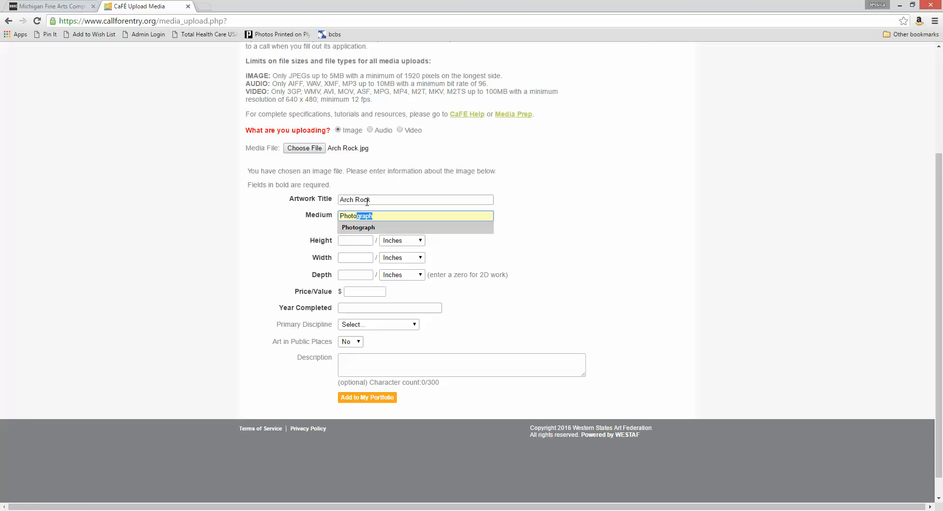
key(Tab)
Set the artwork's dimensions to 12 inches high, 12 inches wide and 0 inches deep
text(12)
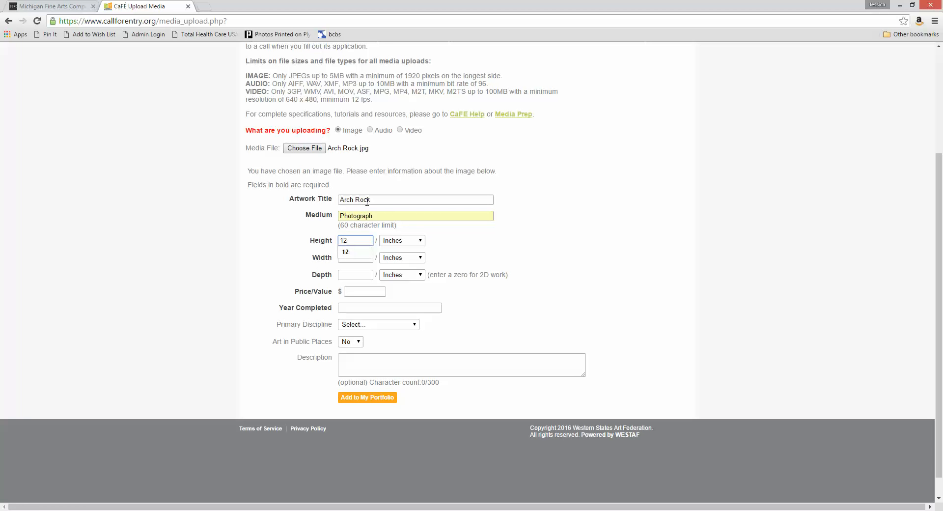
key(Tab)
key(Tab)
text(12)
key(Tab)
key(Tab)
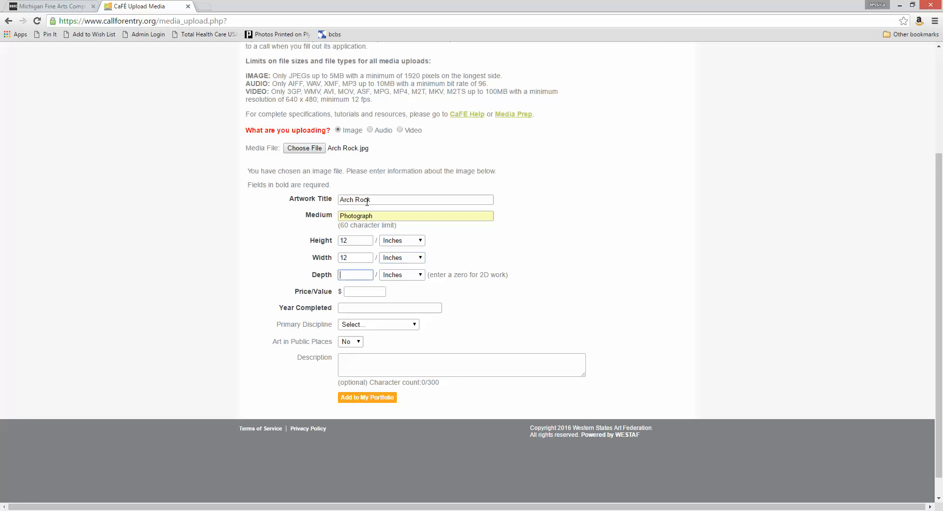
text(0)
key(Tab)
key(Tab)
Set the artwork's price to $1000 and its year completed to 2015
text(1000)
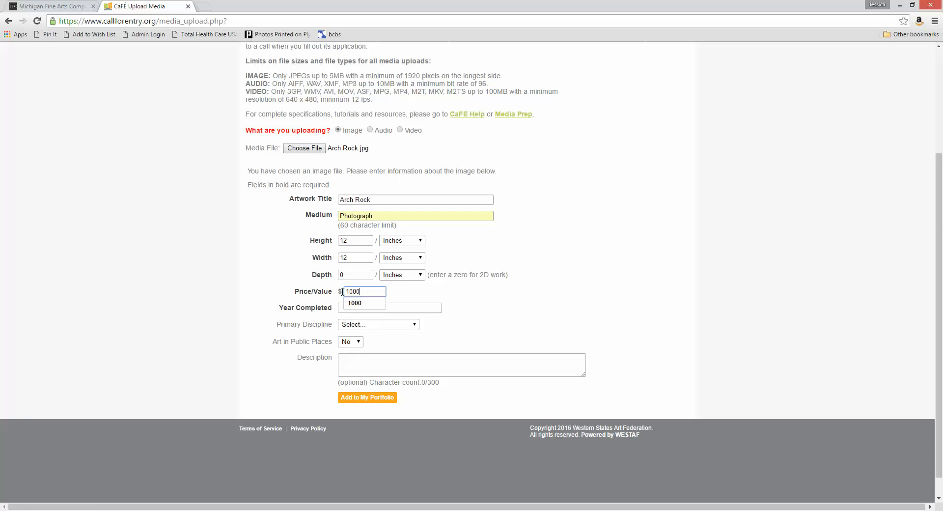
key(Tab)
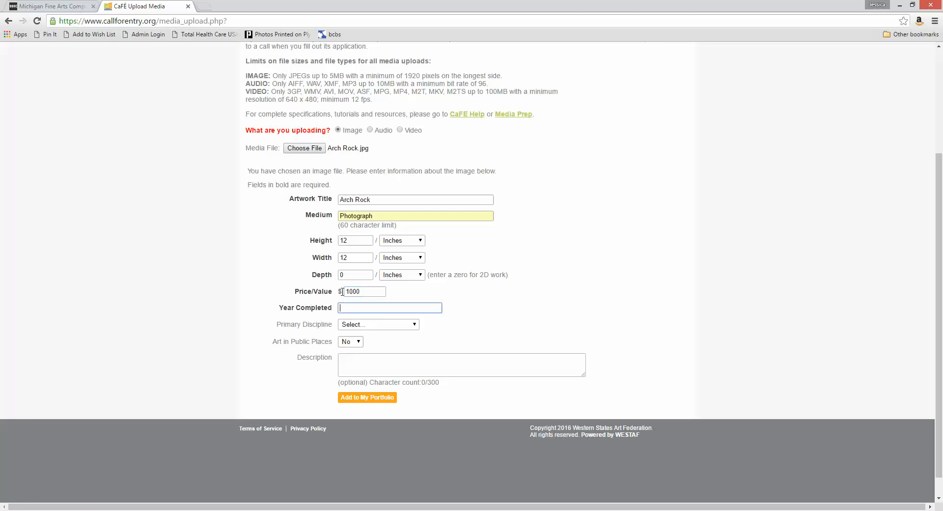
text(20)
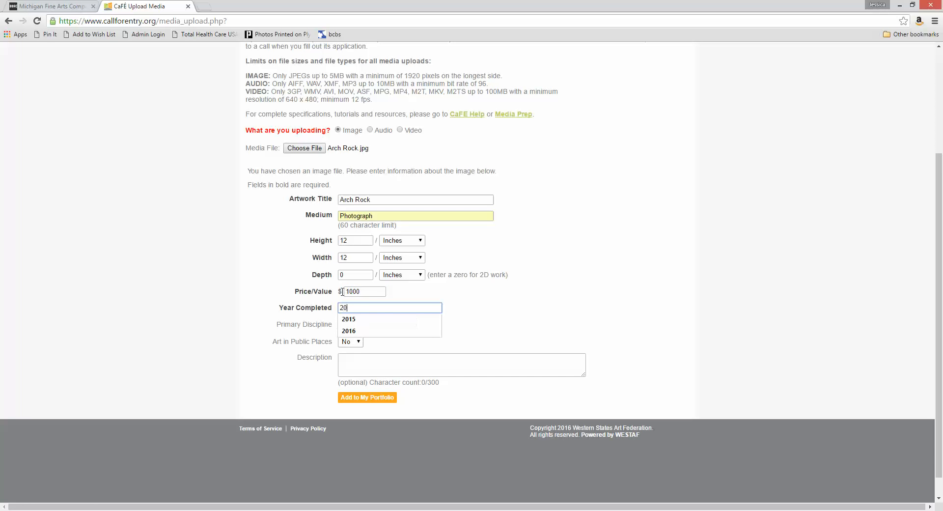
text(15)
key(Tab)
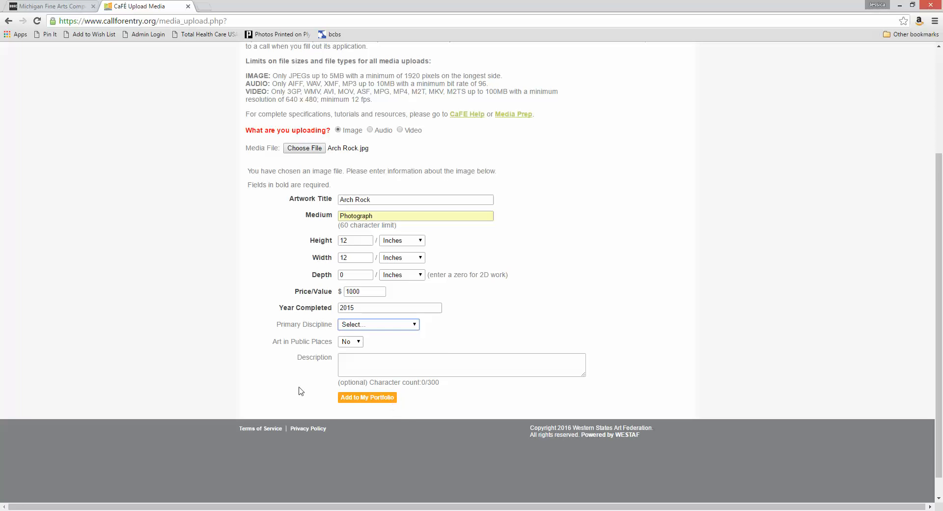
Add the Arch Rock artwork to the portfolio and return to the portfolio overview
click(384, 401)
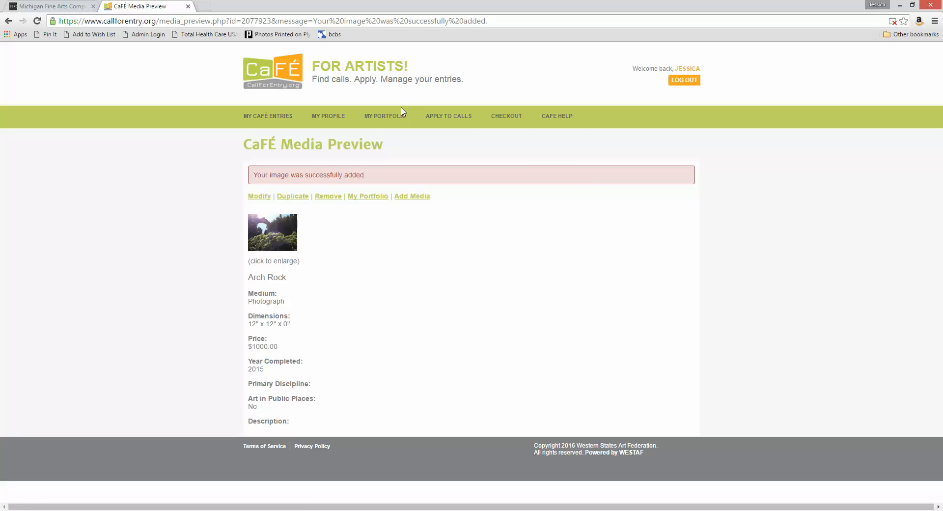
click(381, 119)
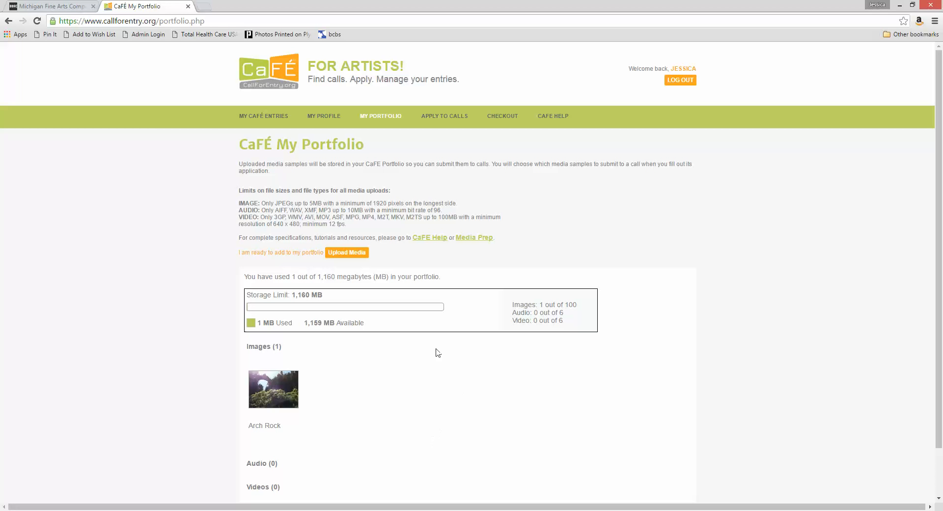
Start a new image upload and choose the file Lego Face from the Demo folder
click(360, 252)
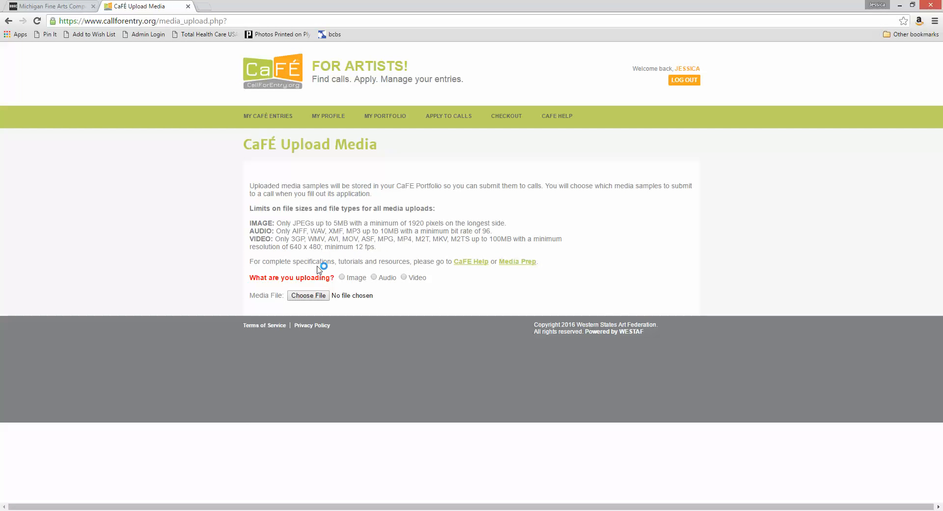
click(343, 277)
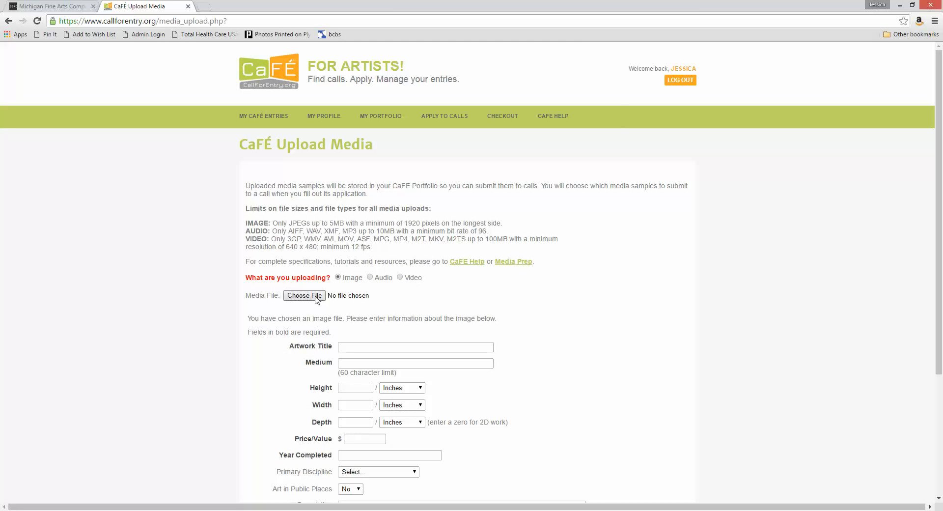
click(315, 296)
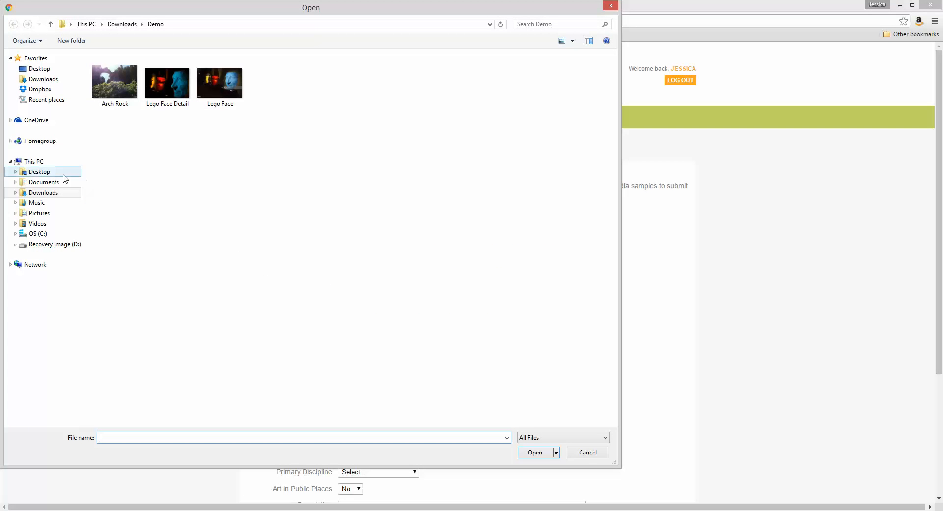
click(230, 90)
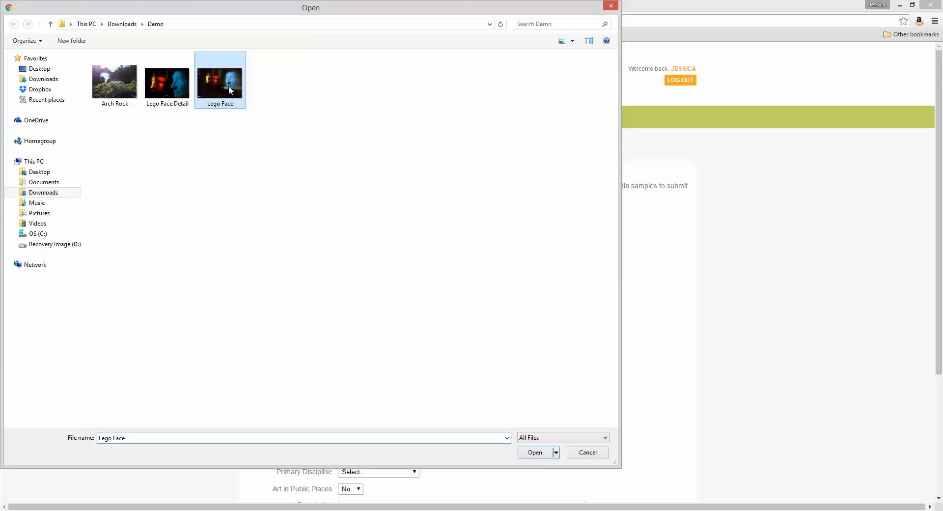
click(535, 452)
Enter Lego Face as the artwork title
scroll(379, 297, down, 1)
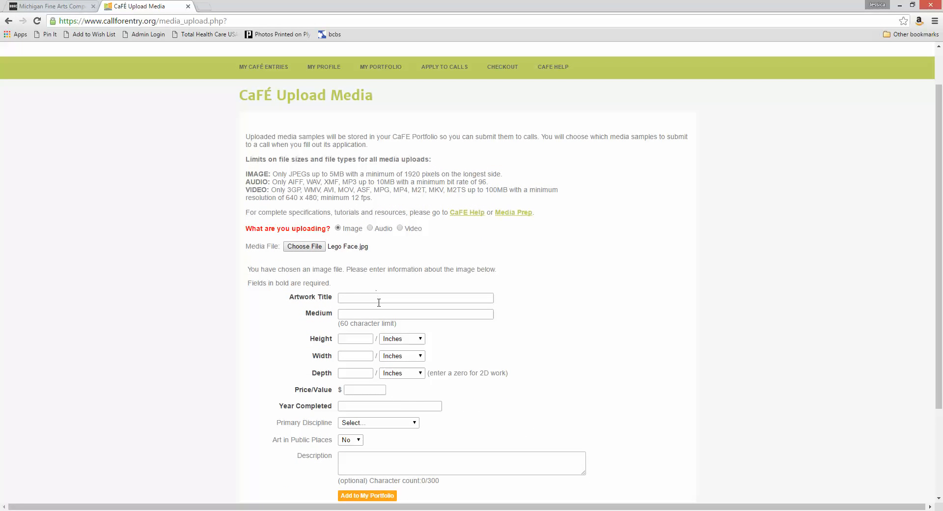
click(379, 303)
text(Le)
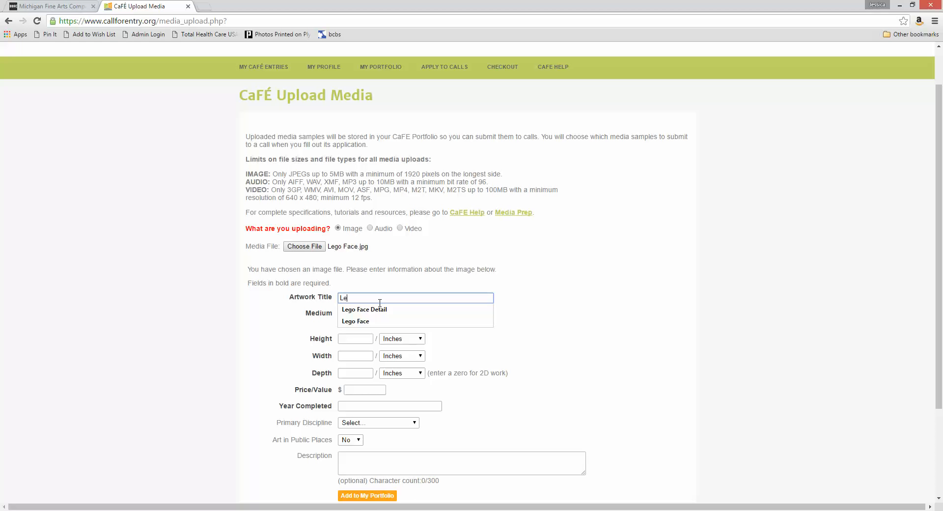
key(Down)
key(Down)
key(Tab)
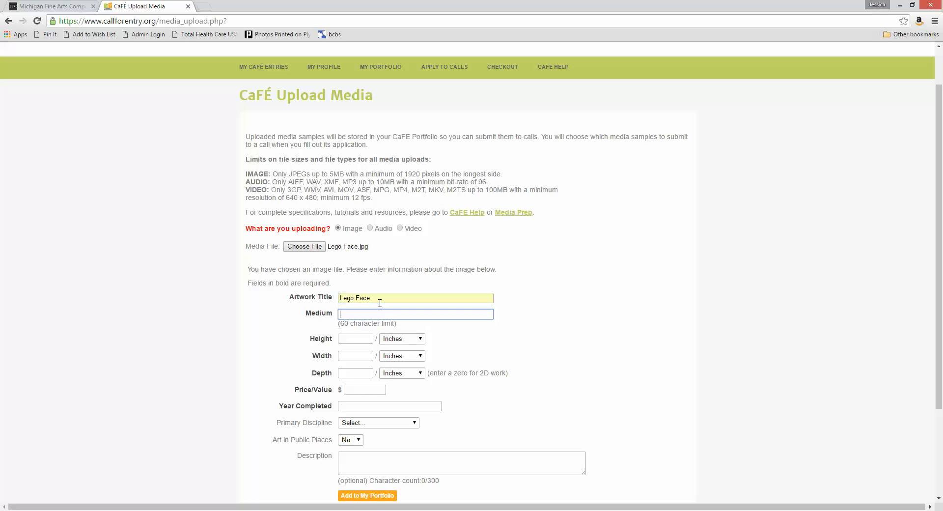
text(Scup)
key(BackSpace)
key(BackSpace)
text(ulpture)
key(BackSpace)
key(BackSpace)
key(BackSpace)
key(BackSpace)
key(BackSpace)
key(BackSpace)
key(BackSpace)
key(BackSpace)
Enter Mixed Media as the medium and set the dimensions to 24 inches high, 18 inches wide and 10 inches deep
text(Mixed Media)
key(Tab)
text(24)
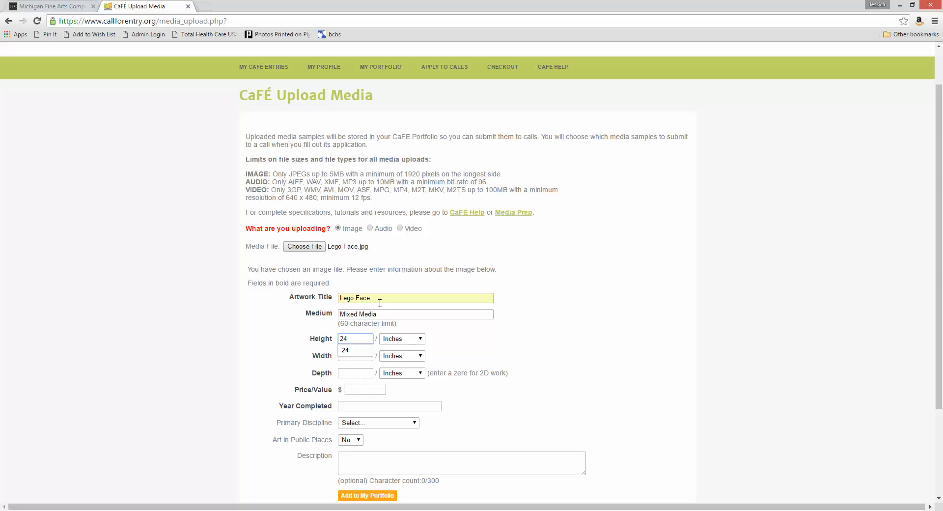
key(Tab)
key(Tab)
text(18)
key(Tab)
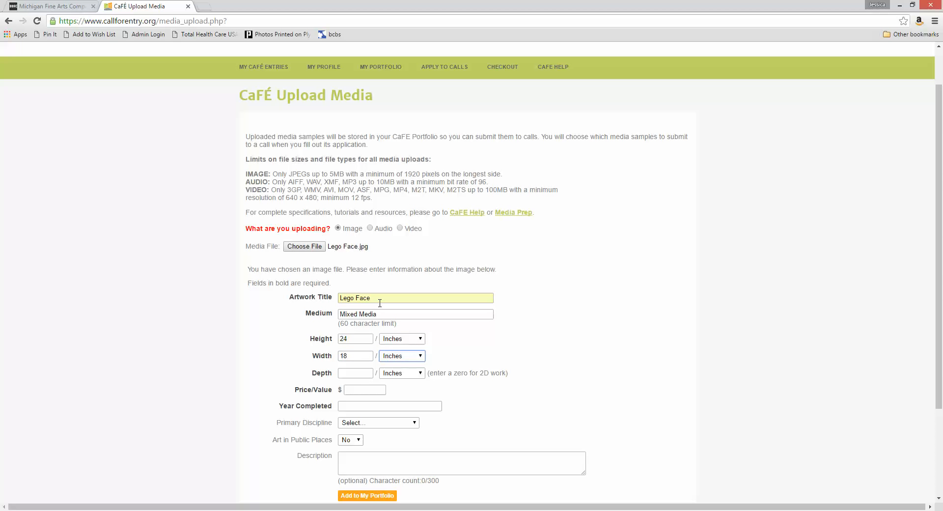
key(Tab)
text(10)
key(Tab)
key(Tab)
Set the Lego Face artwork's price to $1000 and its year completed to 2015
text(1000)
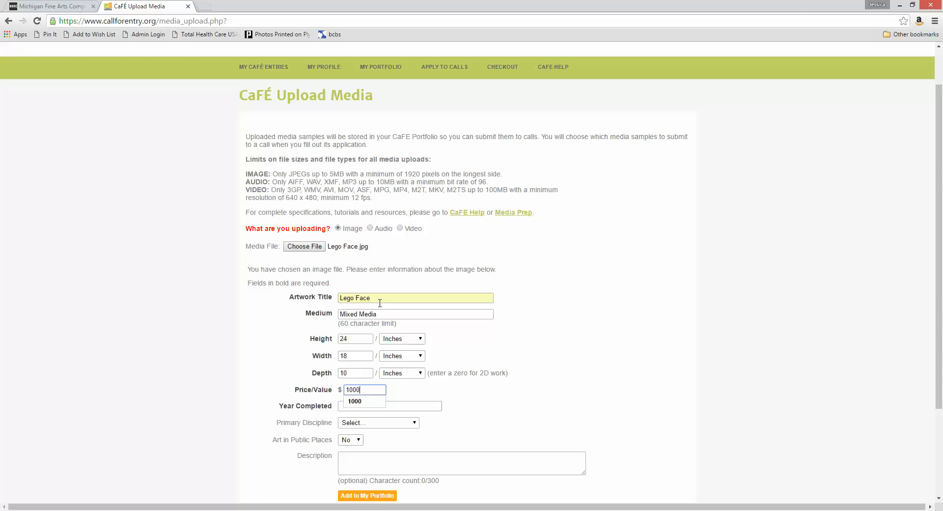
key(Tab)
text(2015)
key(Tab)
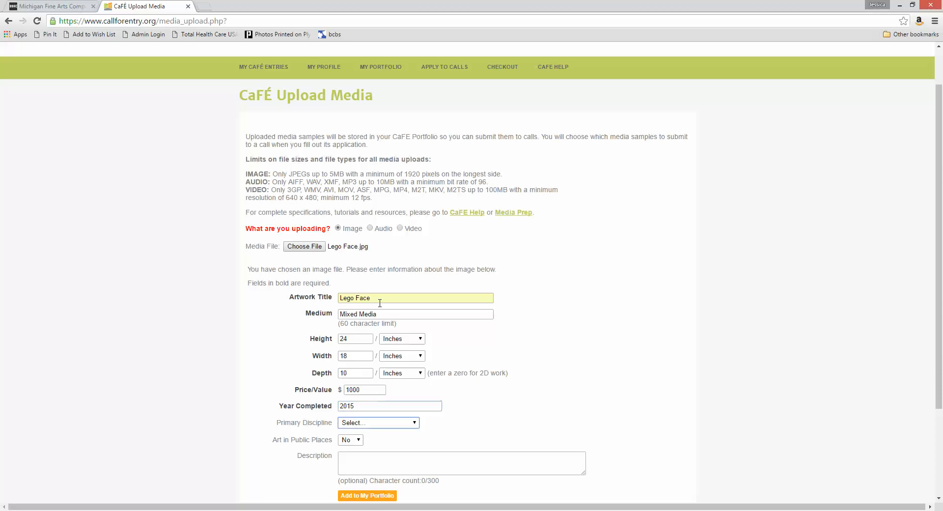
Add the Lego Face artwork to the portfolio and return to the portfolio overview
scroll(561, 372, down, 1)
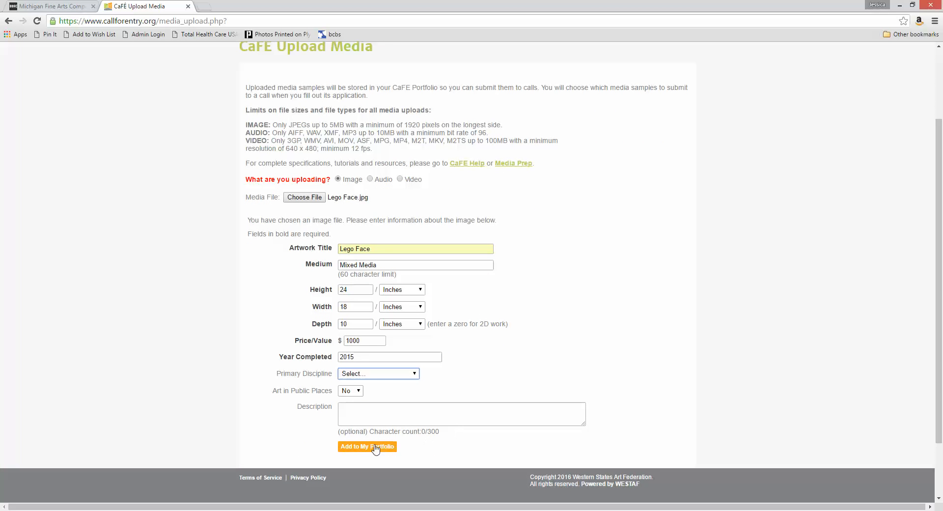
click(350, 449)
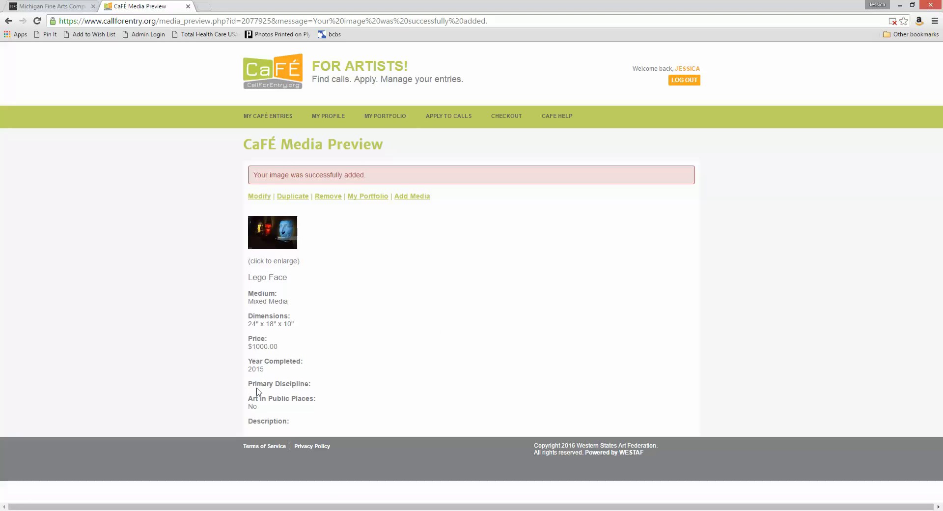
click(382, 117)
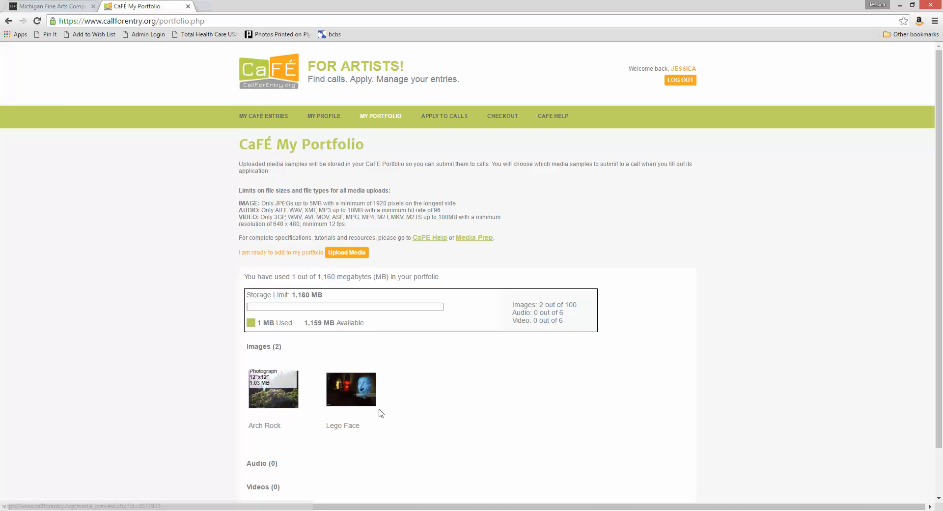
Start another image upload and choose the file Lego Face Detail from the Demo folder
click(354, 253)
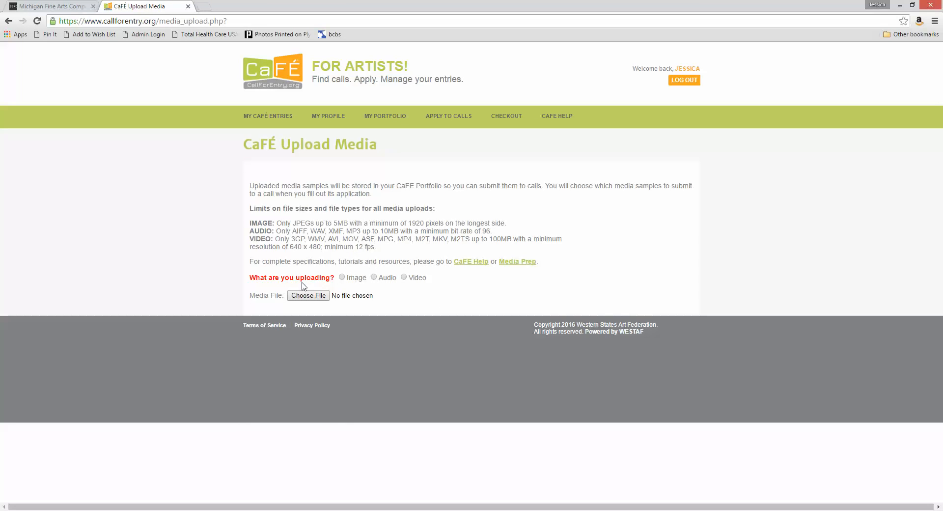
click(342, 278)
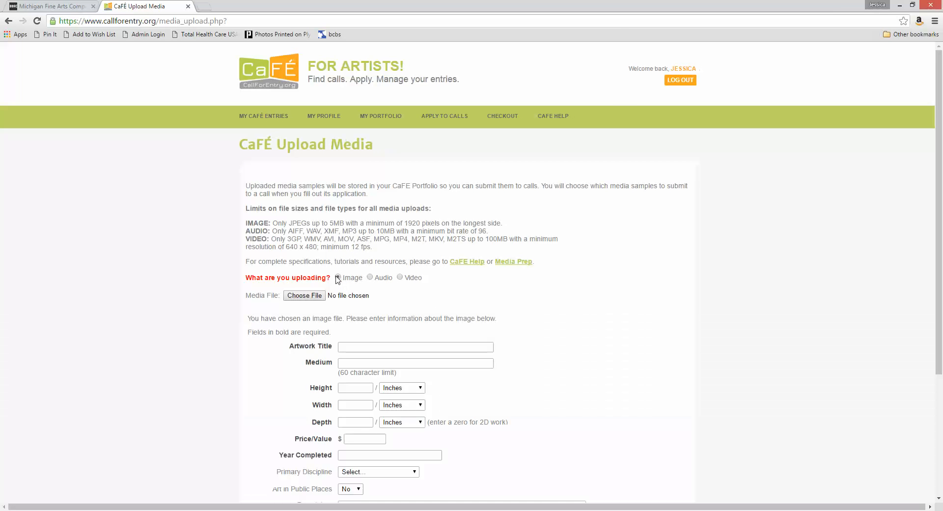
click(303, 295)
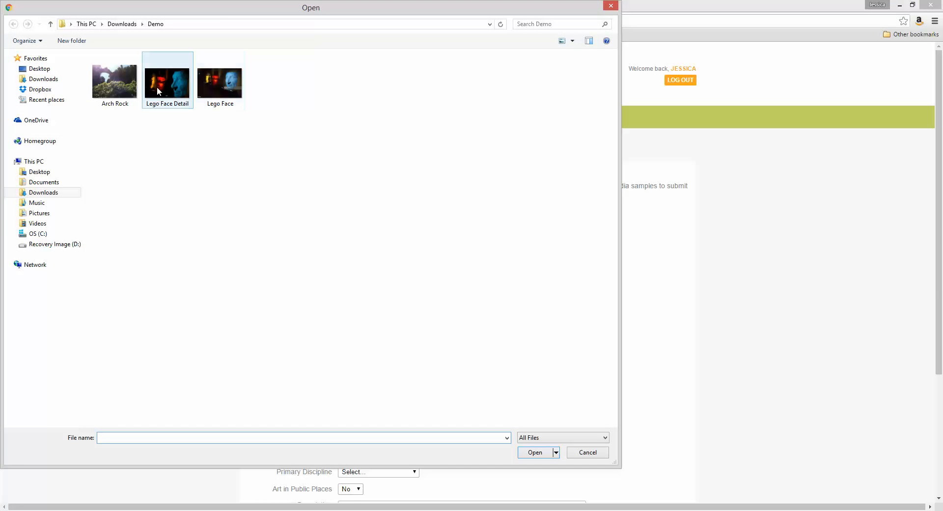
click(157, 92)
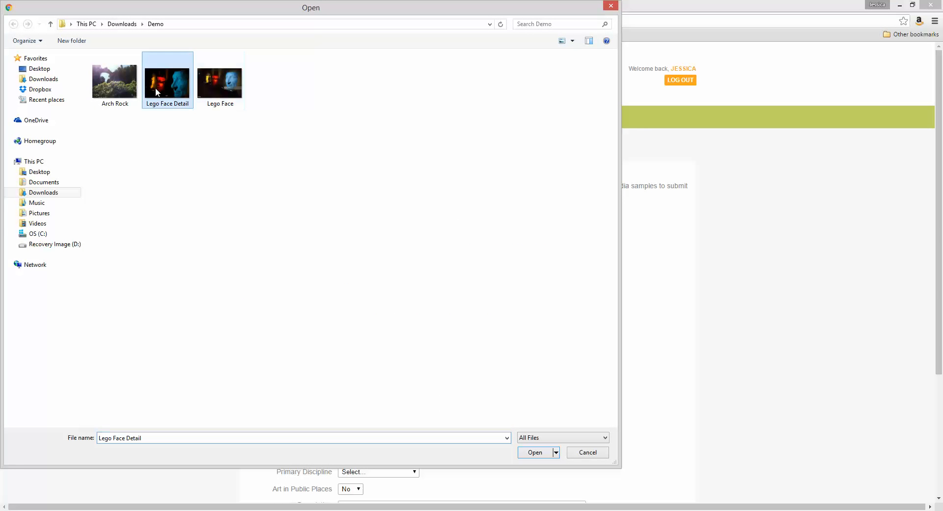
click(534, 453)
Enter Lego Face Detail as the artwork title and Mixed Media as the medium
click(363, 346)
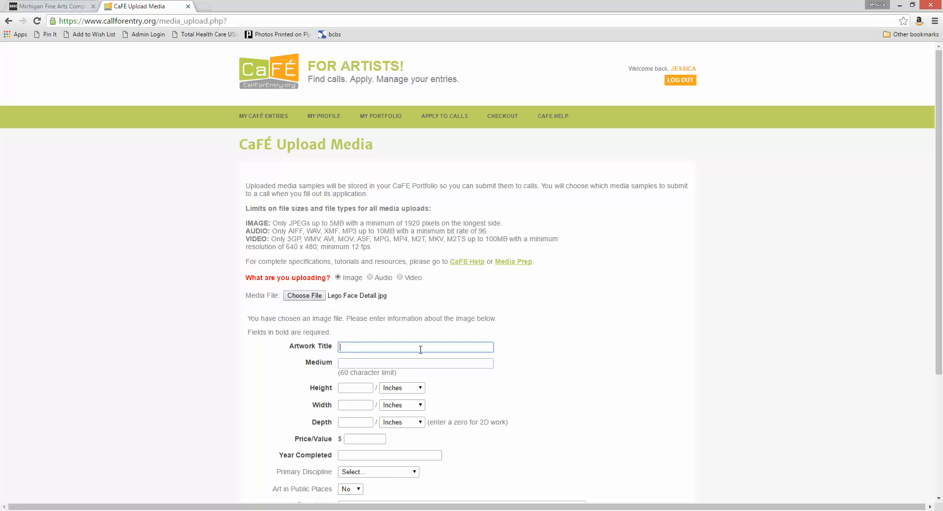
text(Le)
key(Down)
key(Down)
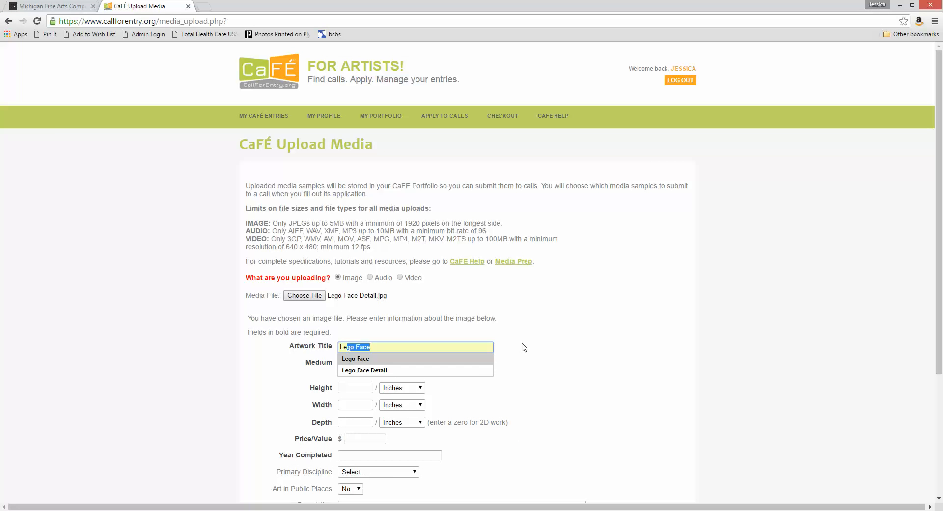
key(Tab)
text(M)
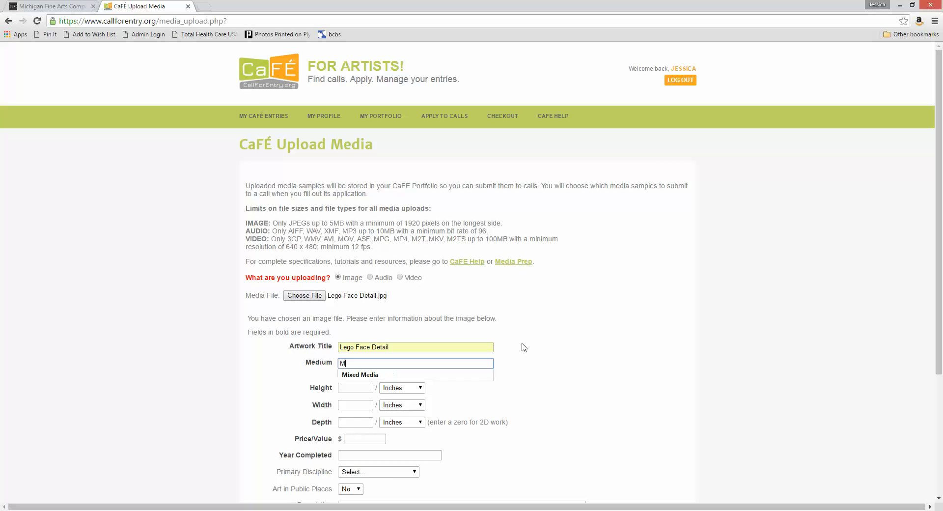
key(Down)
key(Tab)
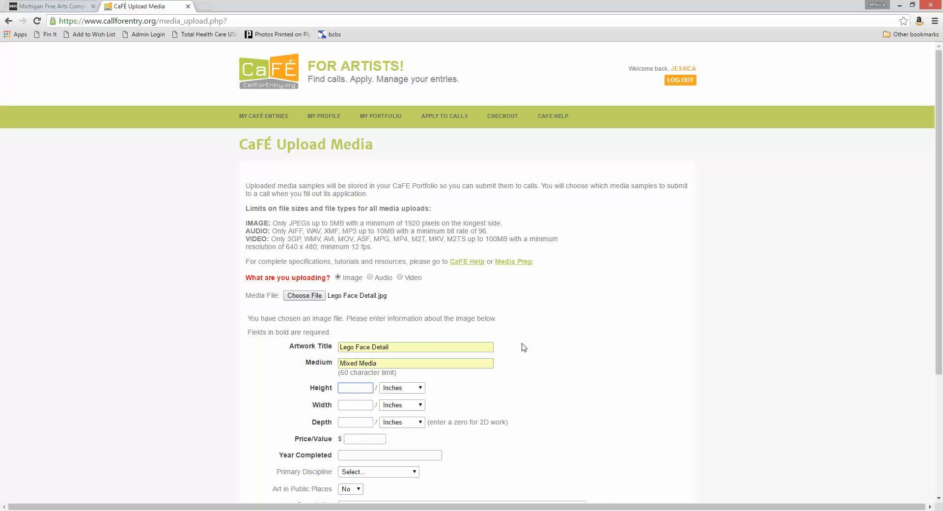
Set the Lego Face Detail dimensions to 24 inches high, 18 inches wide and 10 inches deep
text(24)
key(Tab)
key(Tab)
text(18)
key(Tab)
key(Tab)
text(10)
key(Tab)
key(Tab)
Set the Lego Face Detail artwork's price to $1000 and its year completed to 2015
text(1000)
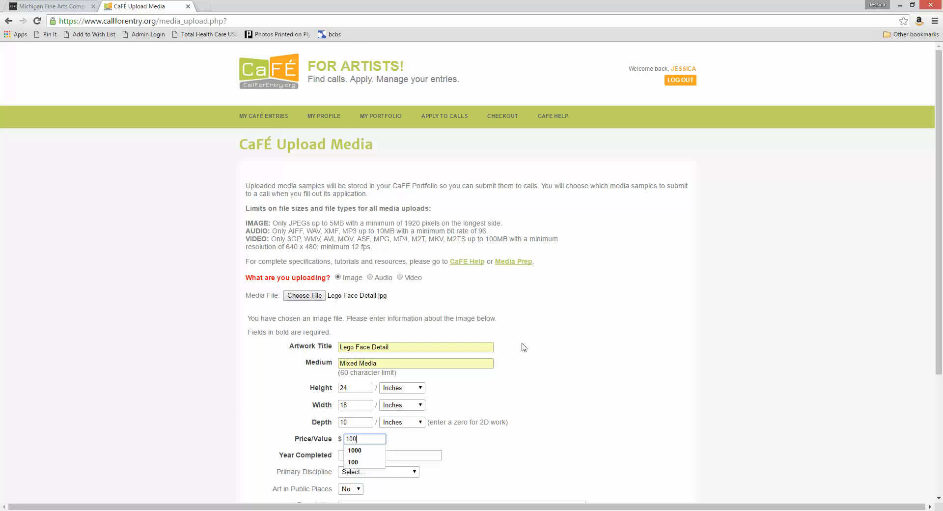
key(Tab)
scroll(535, 317, down, 3)
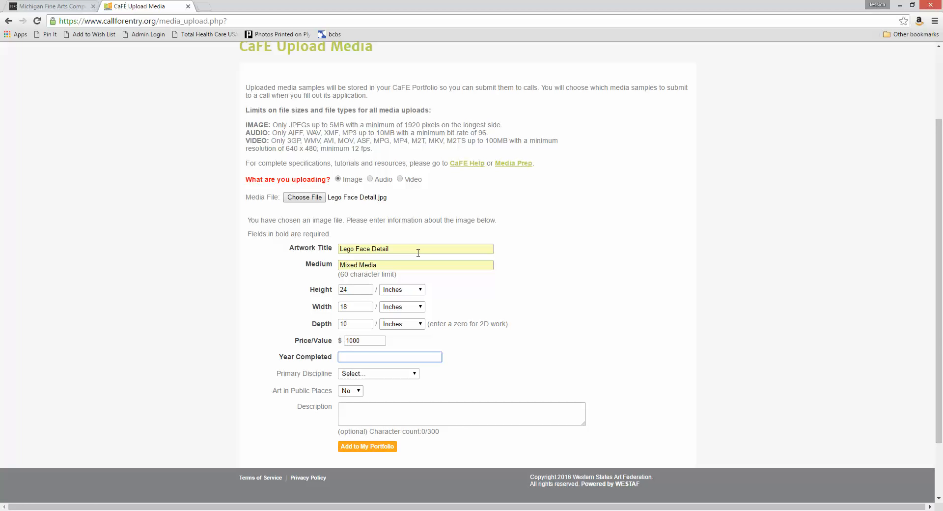
text(2015)
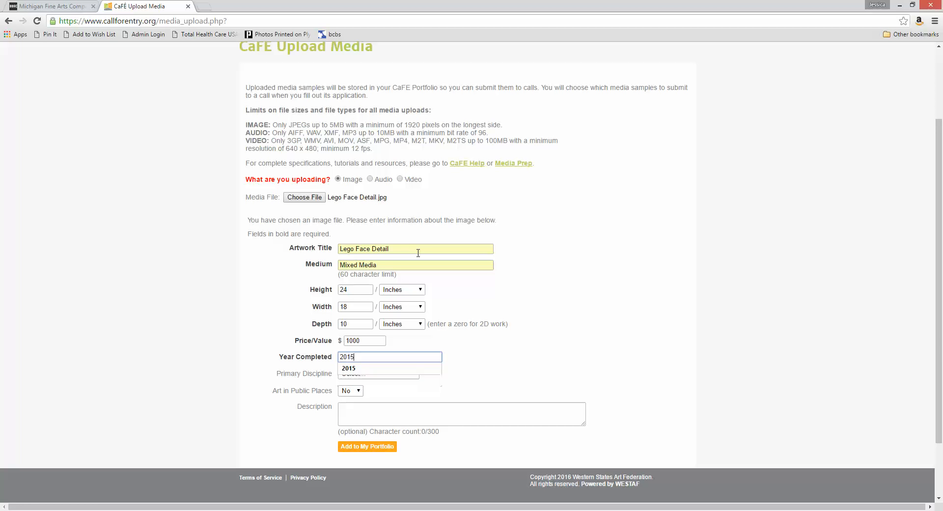
key(Tab)
Add the Lego Face Detail artwork to the portfolio and return to the portfolio overview
click(356, 450)
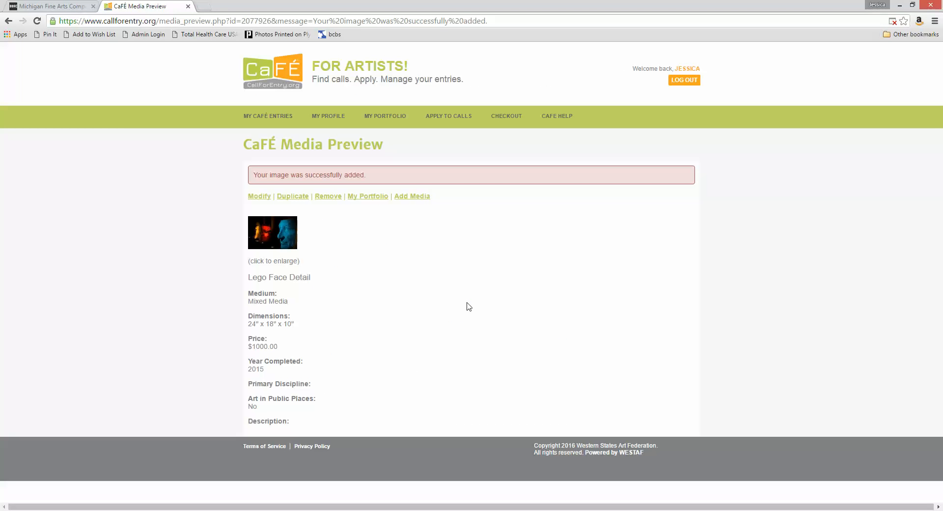
click(389, 119)
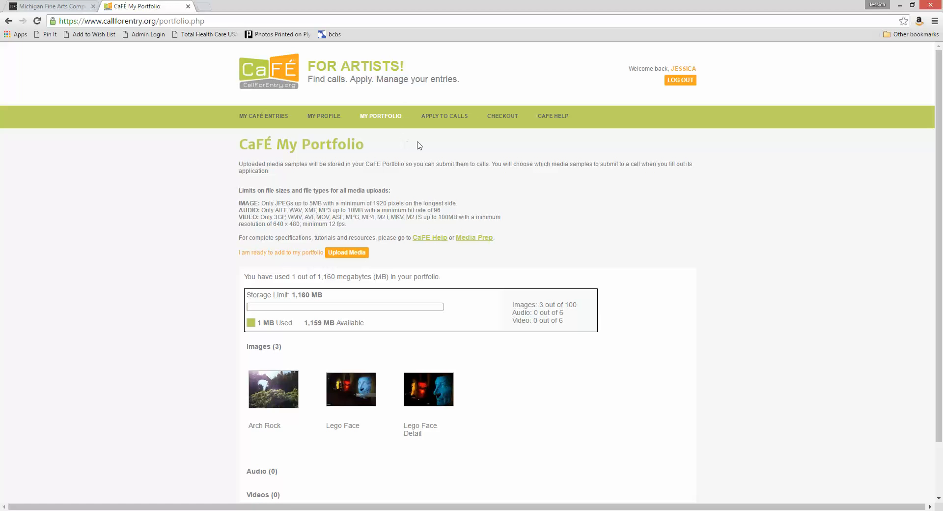
Search the call listings for calls in the city of Birmingham in the state of Michigan
click(448, 116)
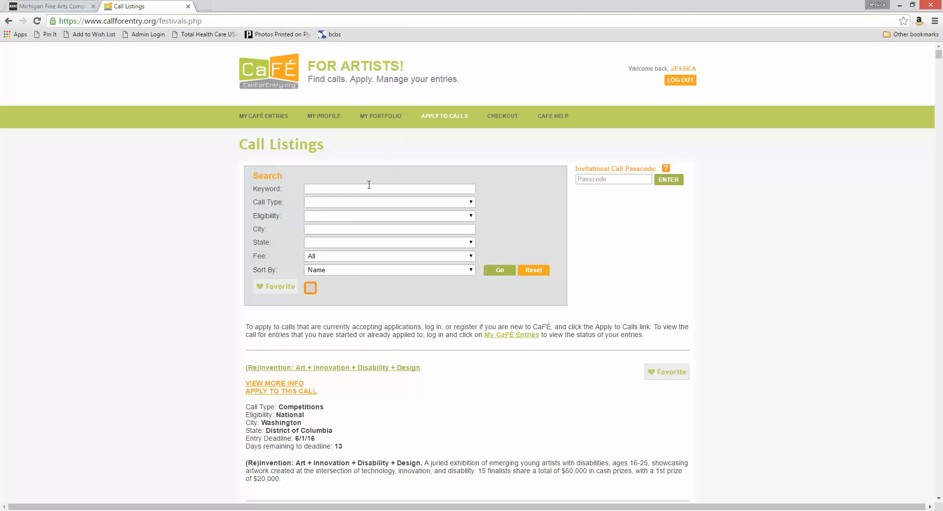
click(355, 227)
text(Birmi)
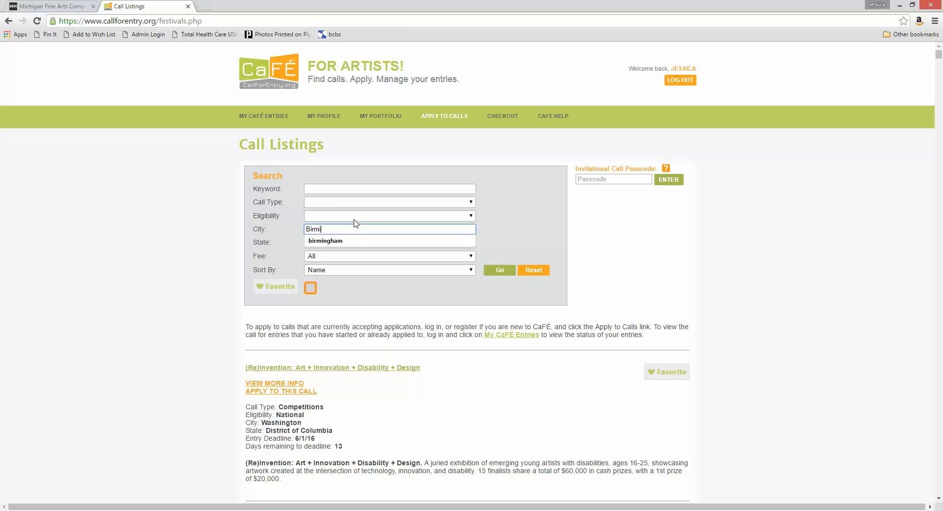
key(Down)
key(Tab)
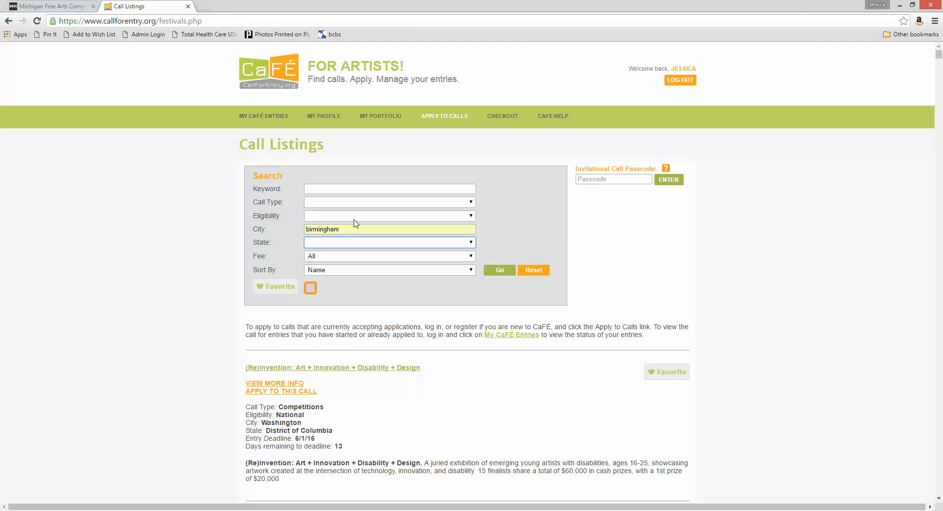
key(m)
key(m)
key(m)
key(m)
click(506, 271)
Apply to the 34th Annual Michigan Fine Arts Competition and accept its agreement
scroll(501, 326, down, 2)
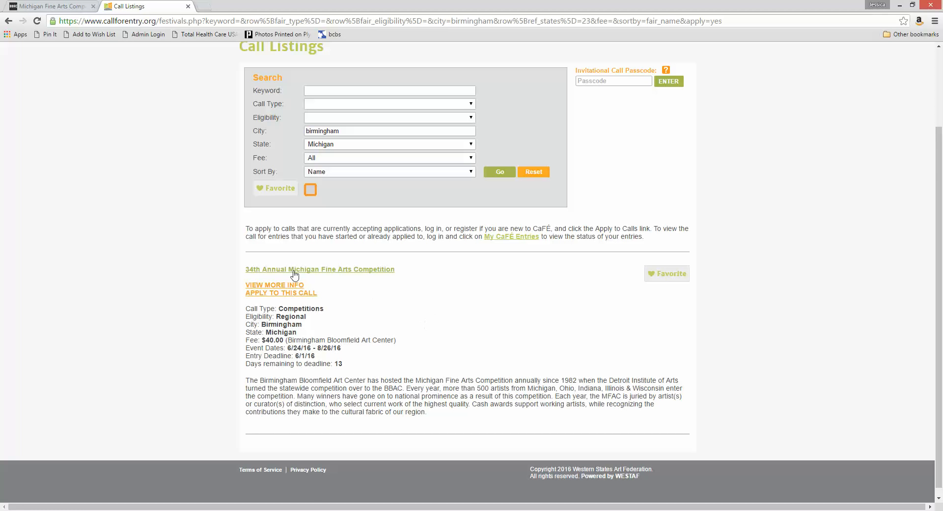
click(269, 298)
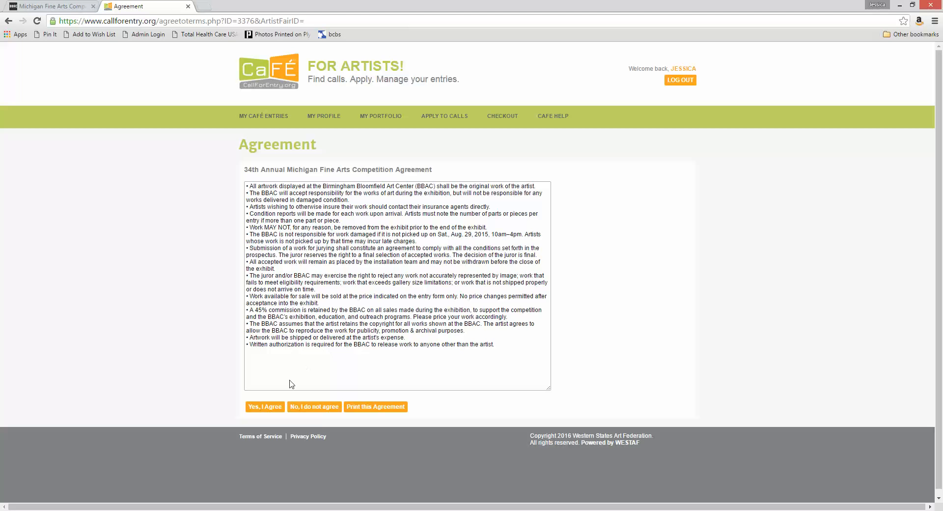
click(268, 409)
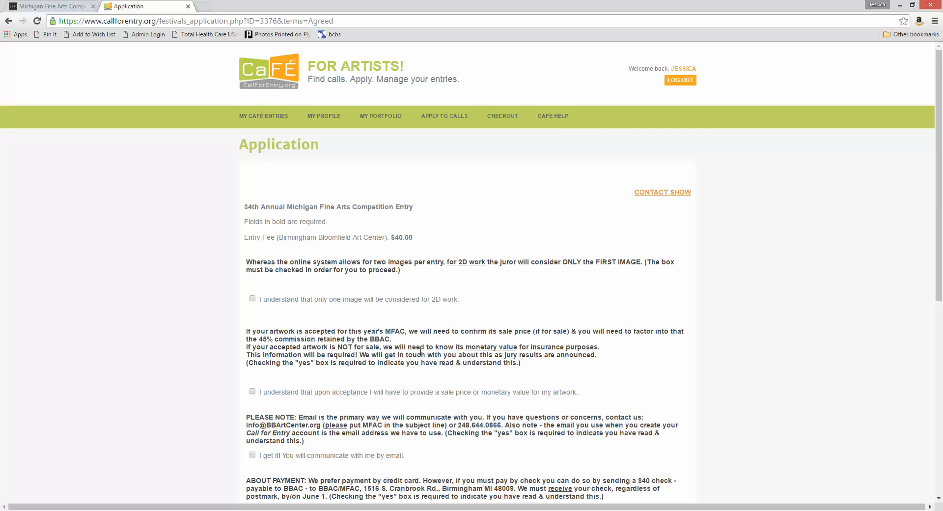
Acknowledge in the application that only one image will be considered for 2D work
scroll(471, 359, down, 1)
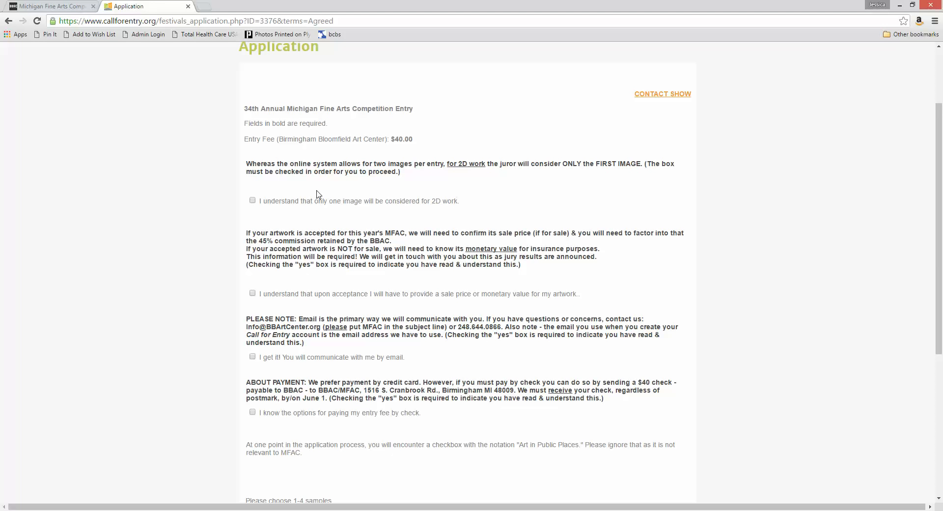
click(252, 201)
scroll(179, 184, down, 1)
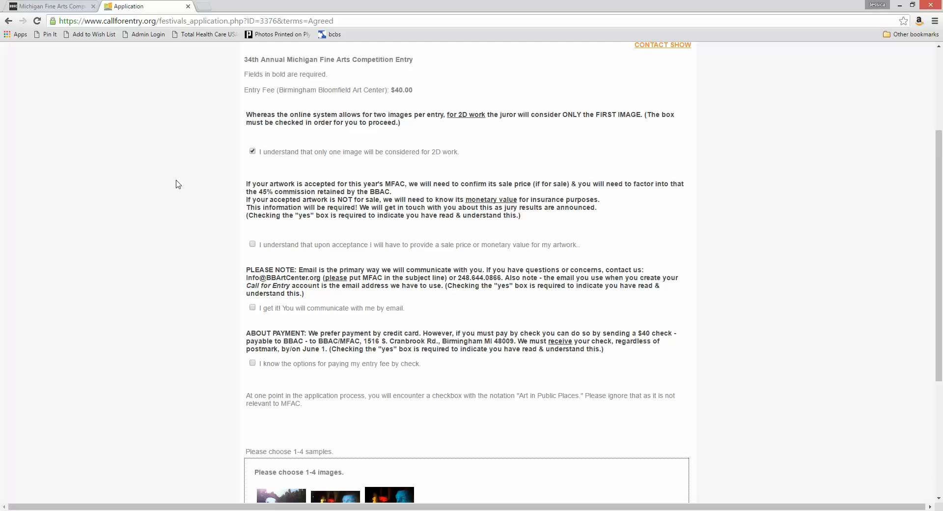
Acknowledge the sale price or monetary value requirement, communication by email, and the options for paying the entry fee by check
scroll(178, 184, down, 1)
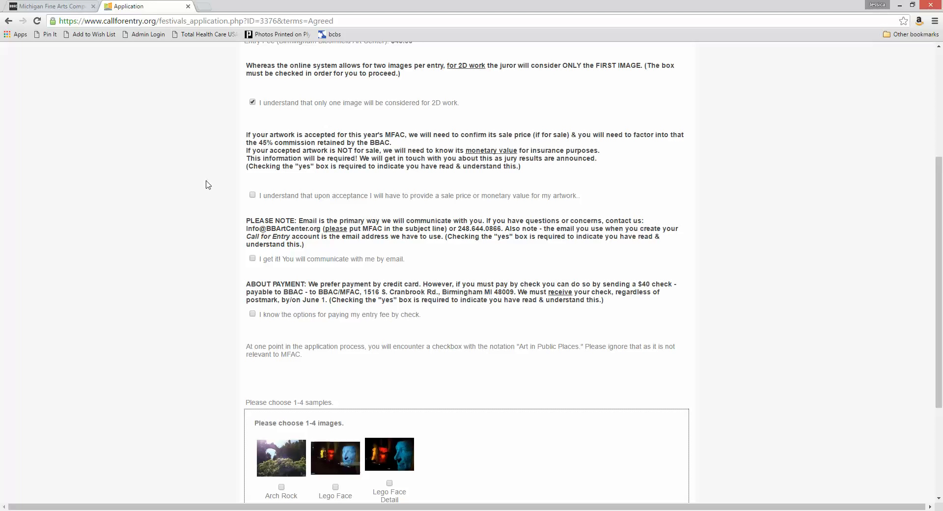
click(253, 195)
click(252, 258)
scroll(210, 282, down, 1)
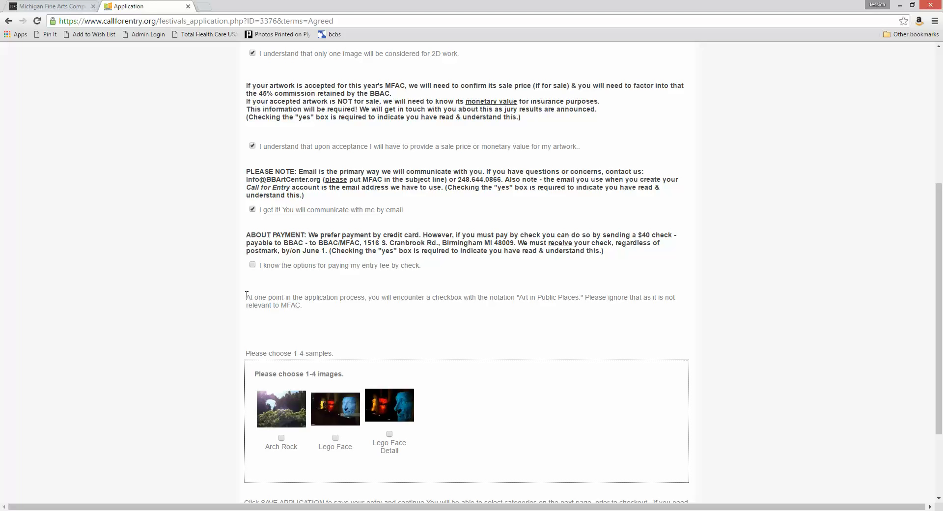
click(252, 265)
Choose Arch Rock, Lego Face and Lego Face Detail as the entry's image samples and save the application
scroll(227, 297, down, 3)
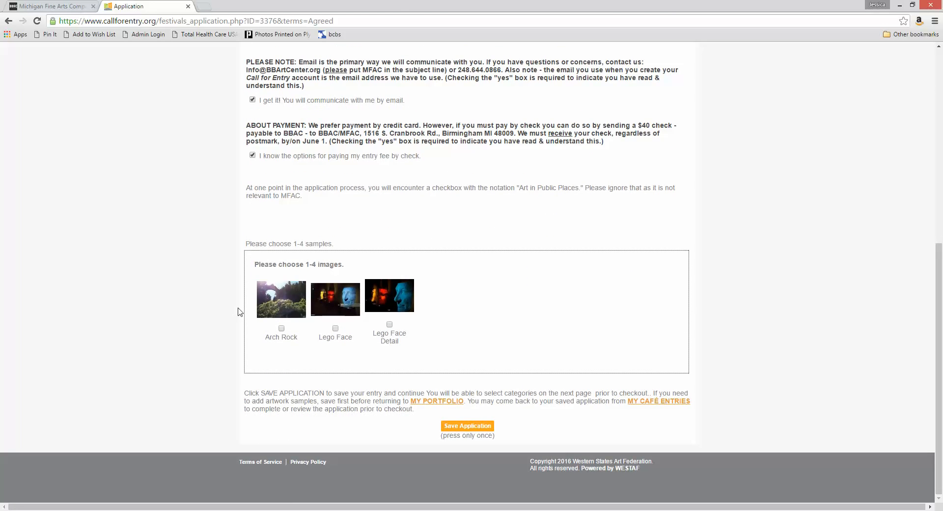
click(281, 328)
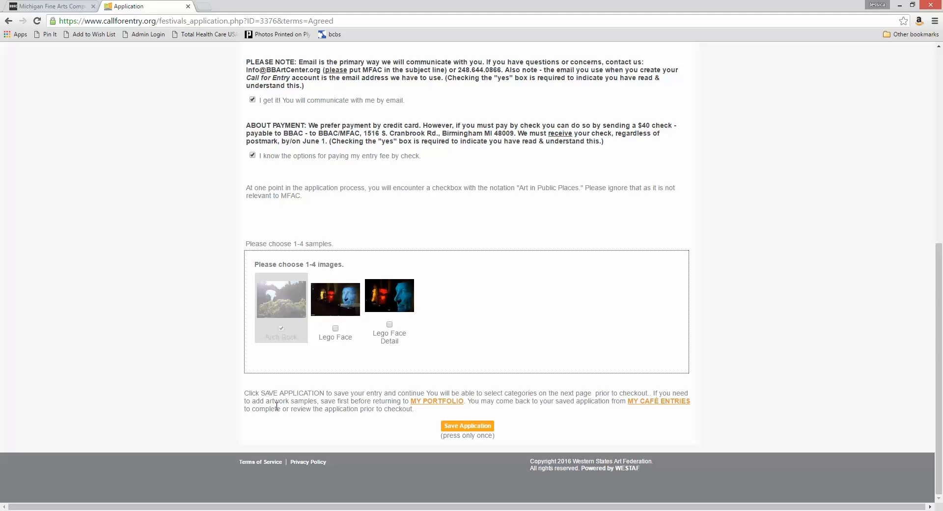
click(335, 336)
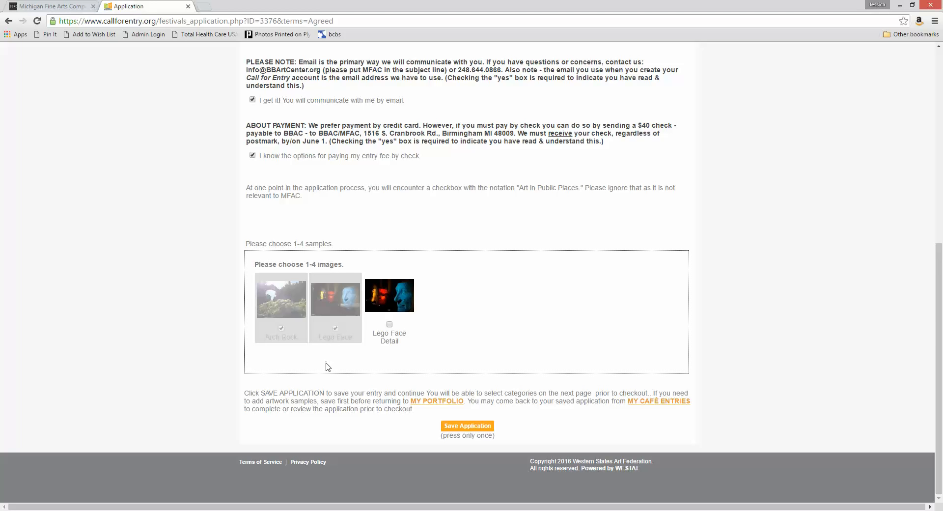
click(390, 325)
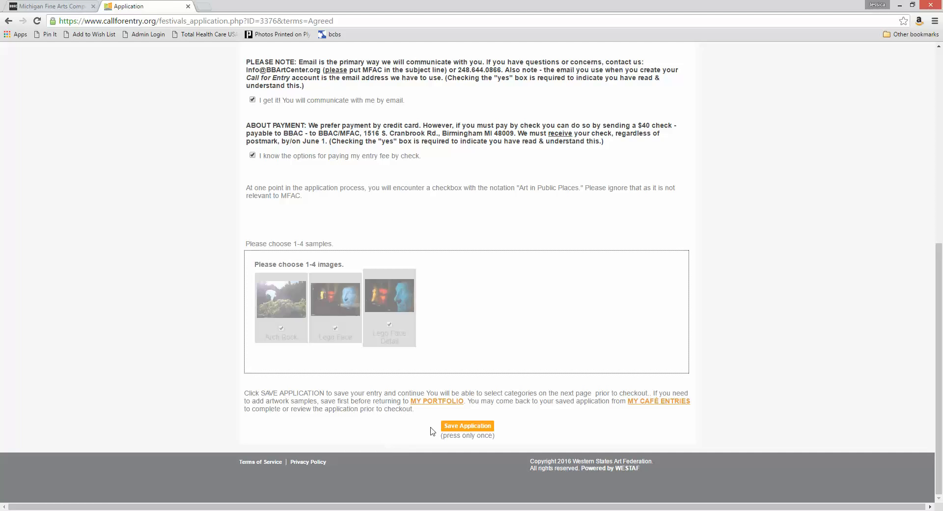
click(460, 426)
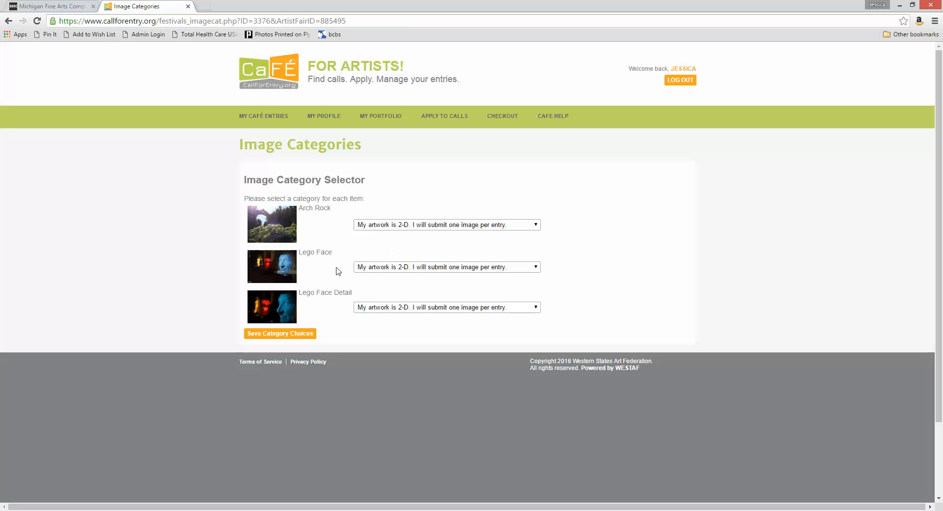
Categorize Lego Face and Lego Face Detail as 3-D artwork with up to two images per entry, and save the category choices
click(399, 271)
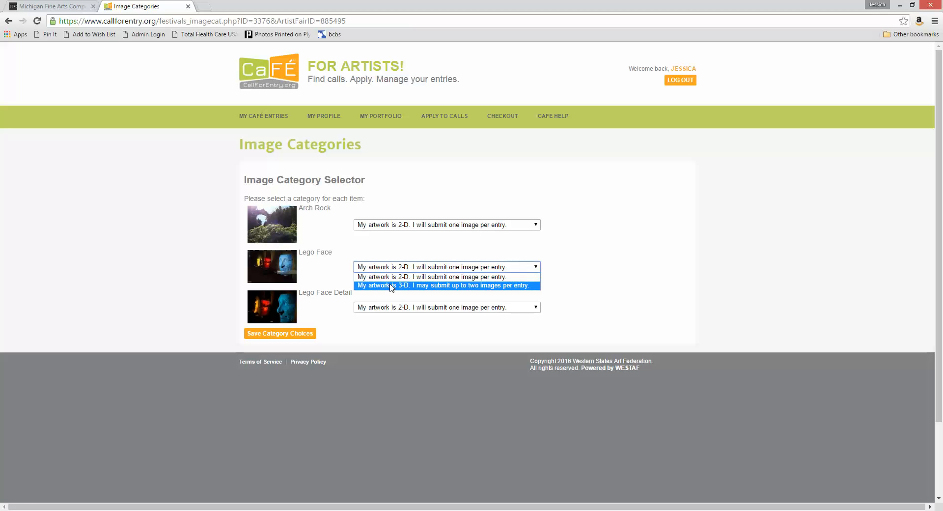
click(392, 287)
click(386, 308)
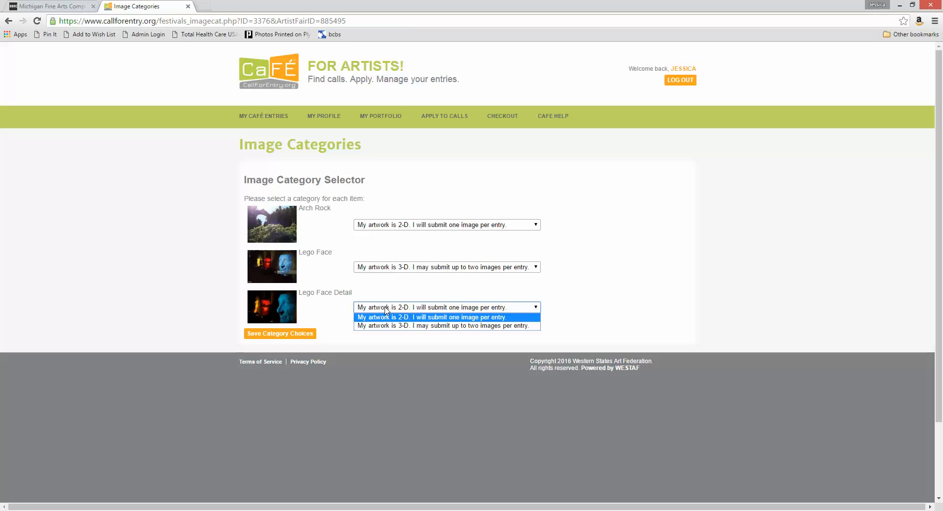
click(388, 326)
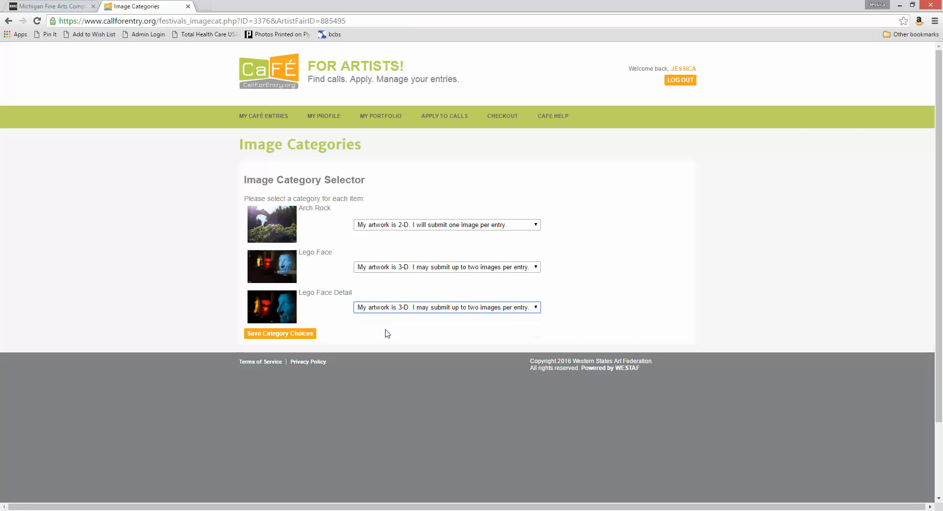
click(269, 338)
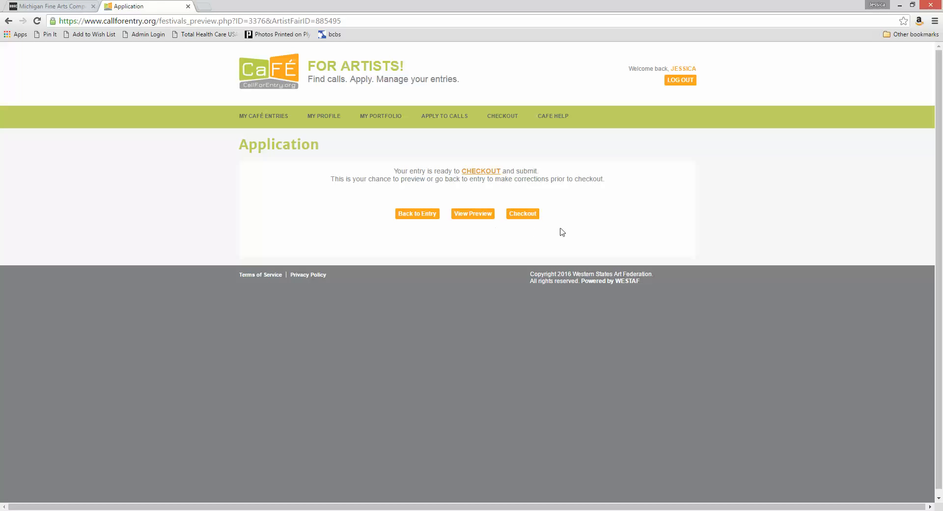
Check out the 34th Annual Michigan Fine Arts Competition entry with Visa or Mastercard as the payment preference, up to the card form
click(515, 214)
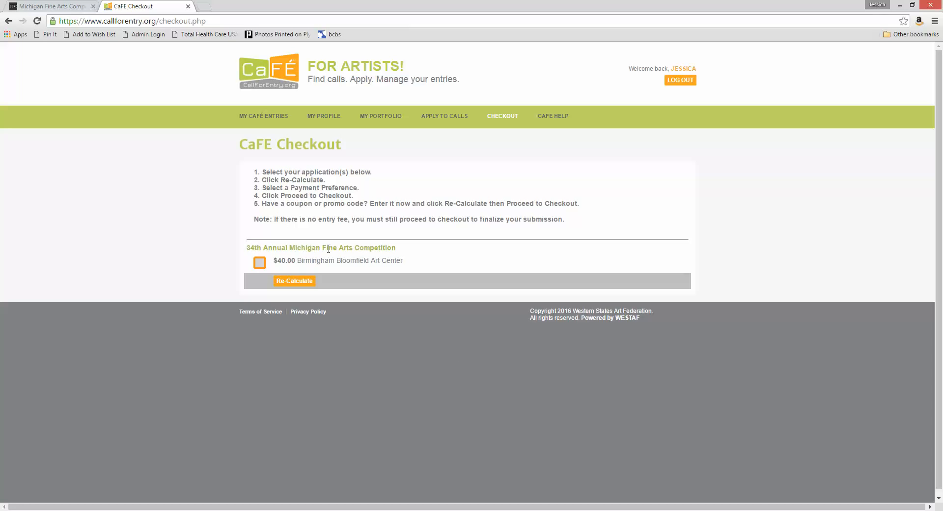
click(261, 264)
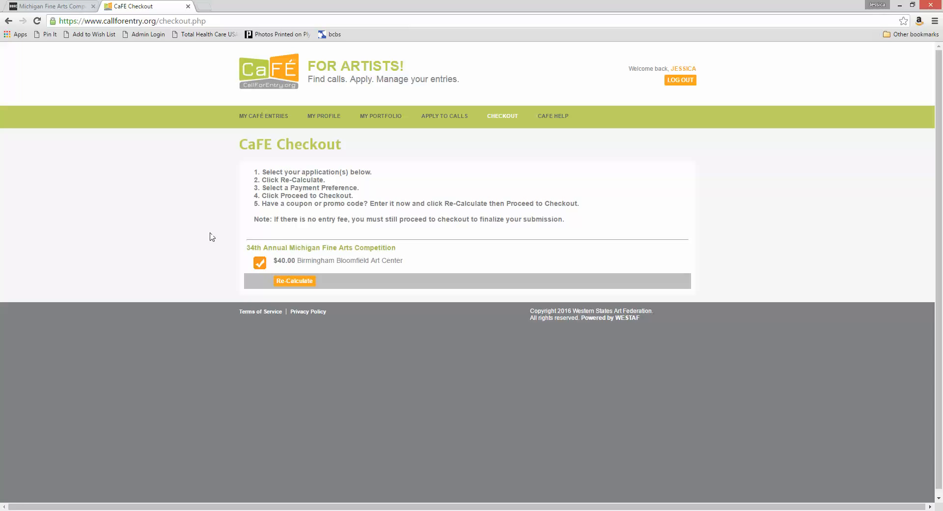
click(305, 286)
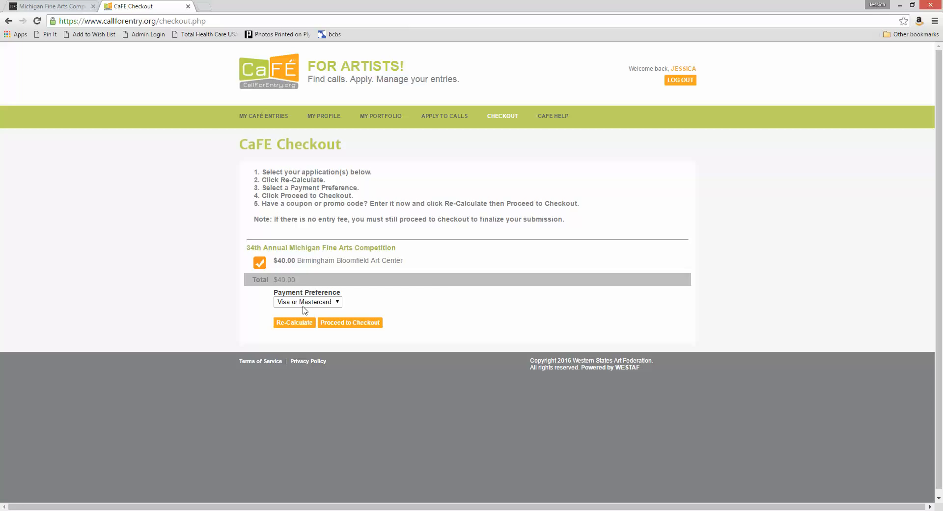
click(335, 323)
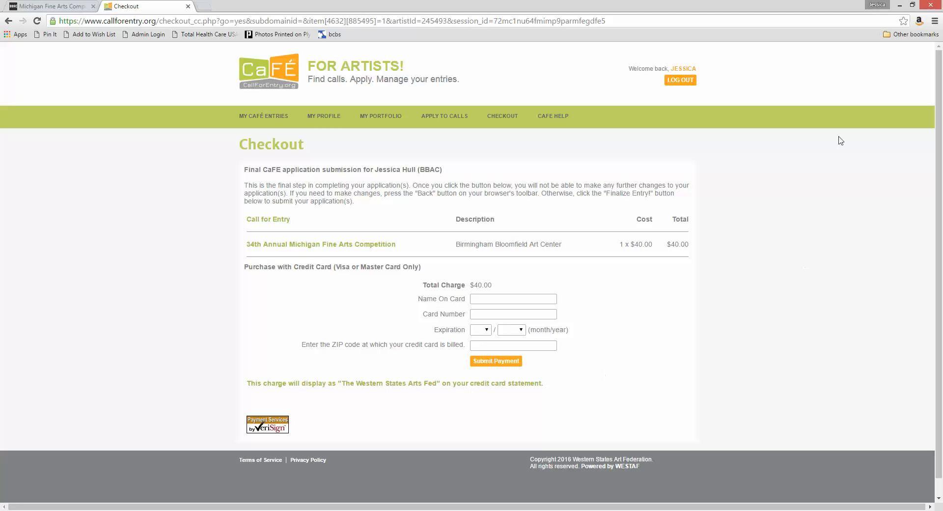
click(9, 21)
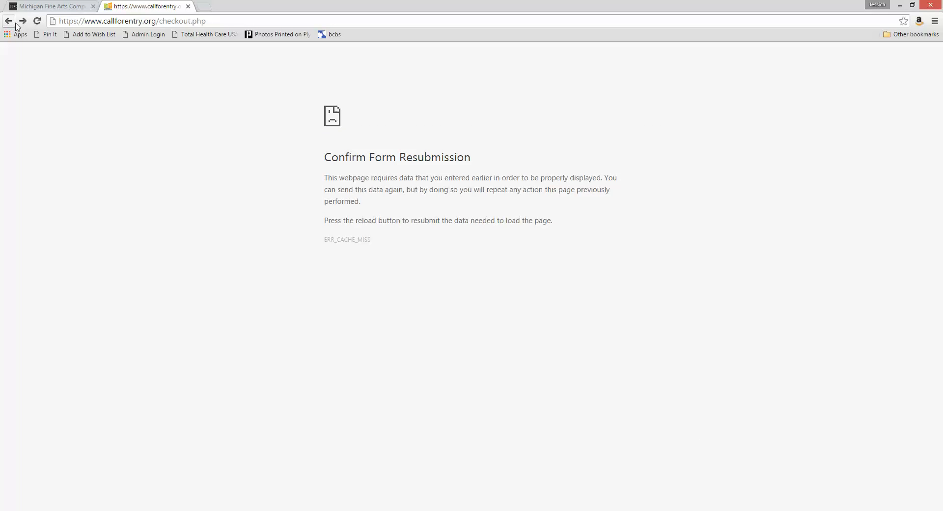
click(25, 20)
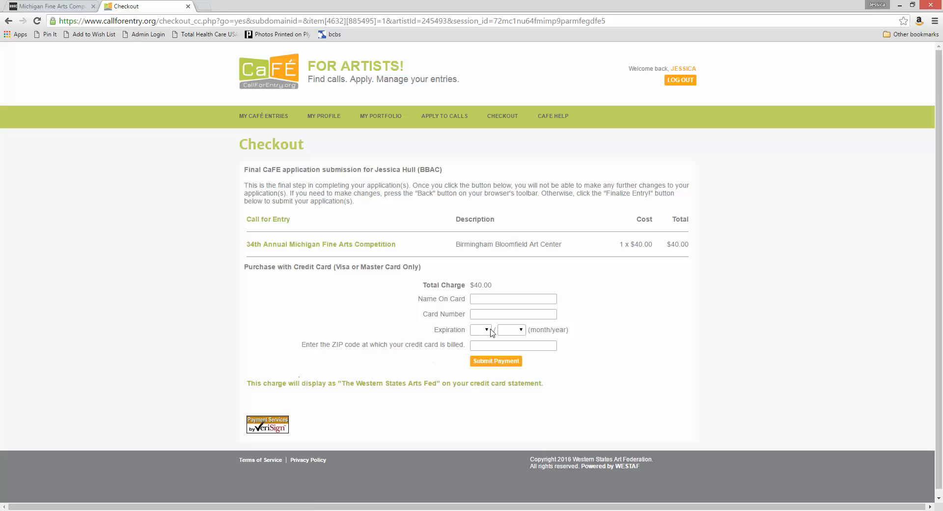
Return to the CaFE checkout and proceed with the competition entry using check as the payment preference
click(507, 119)
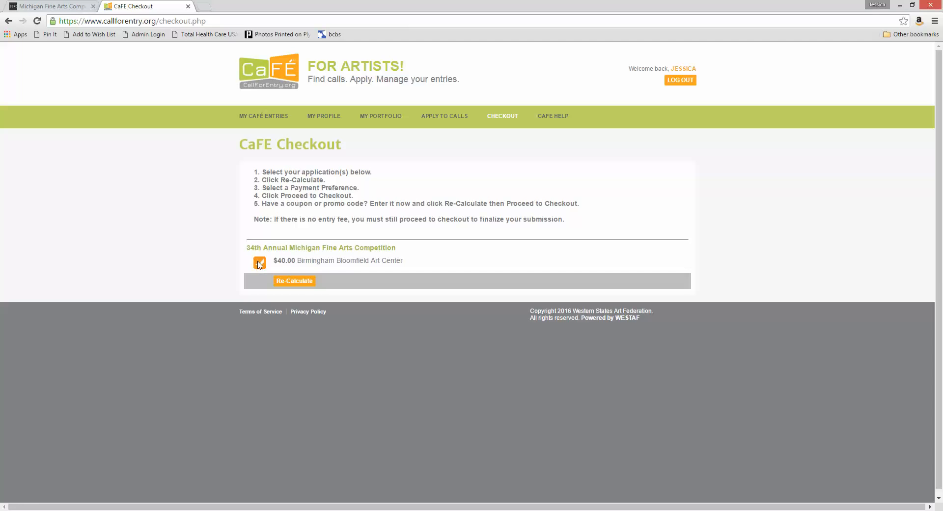
click(287, 282)
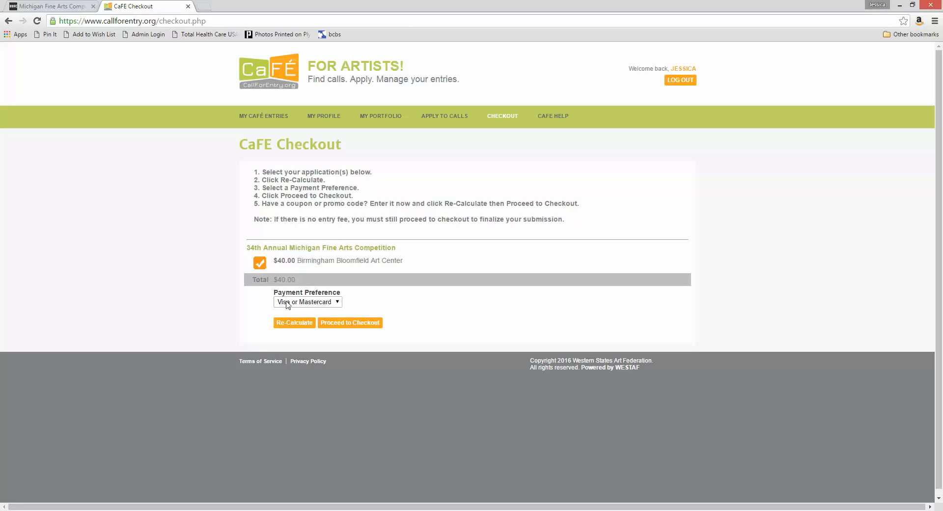
click(287, 301)
click(287, 322)
click(338, 324)
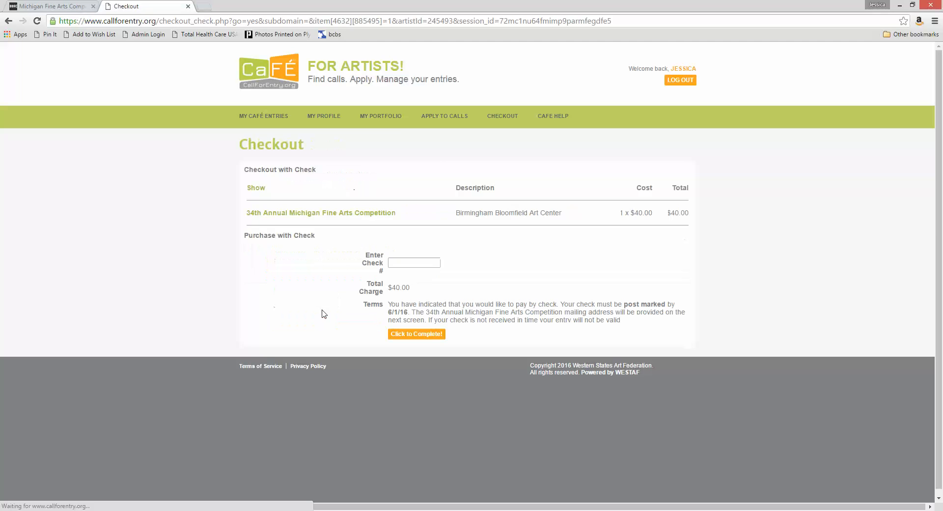
Enter 1002 as the check number and complete the purchase by check
click(402, 263)
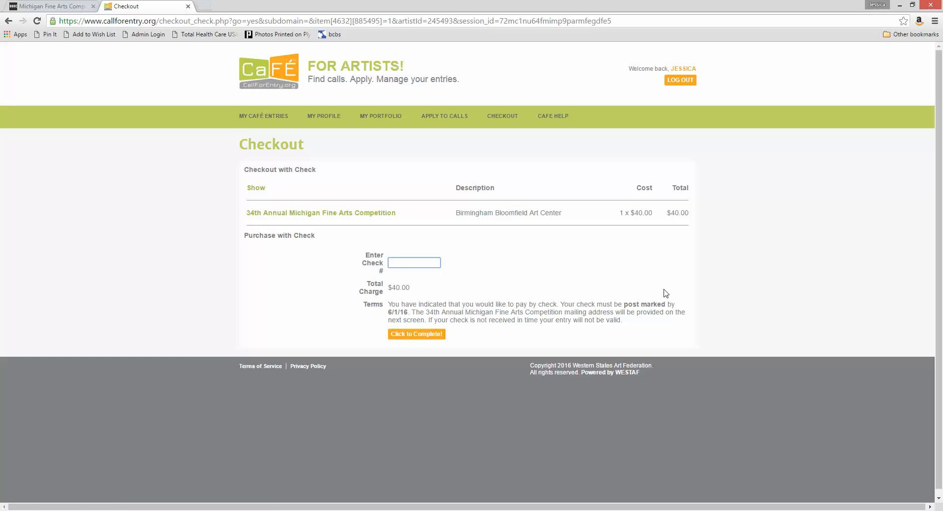
text(1002)
click(641, 282)
click(427, 334)
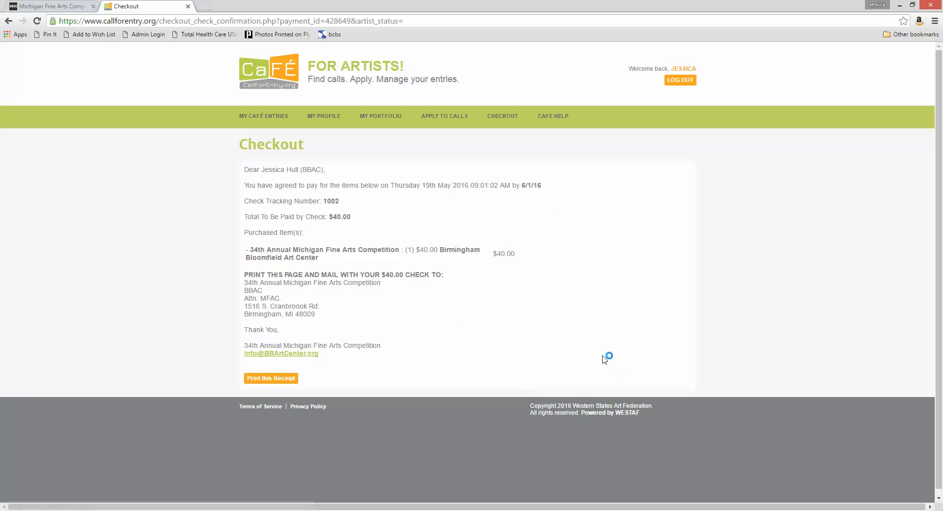